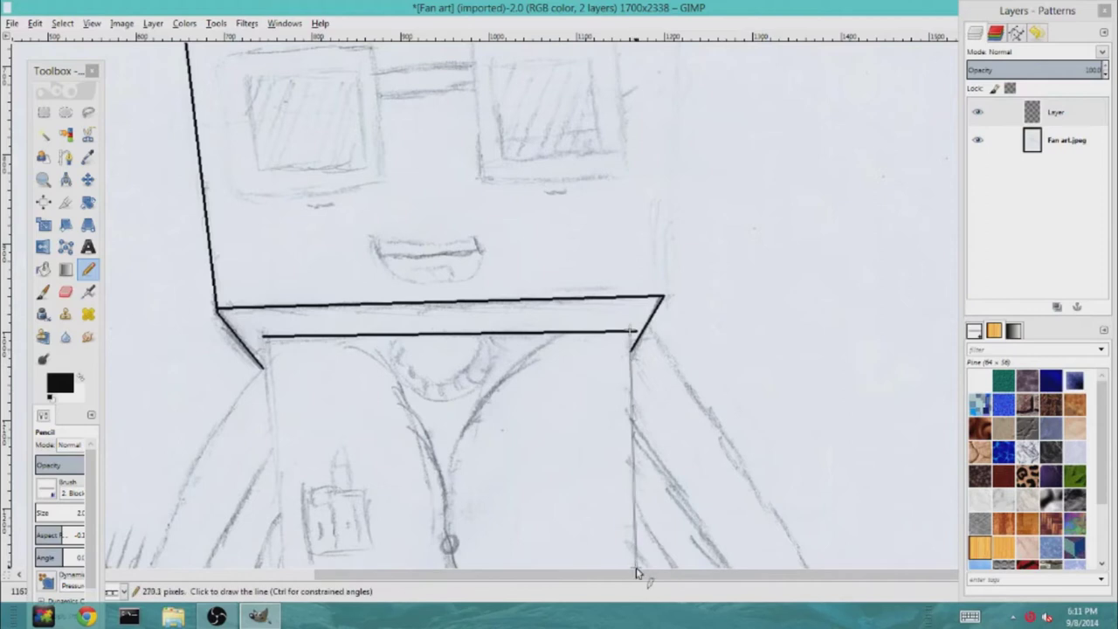
Trace the lower part of the torso's right edge down to the hem with a straight black pencil line
scroll(645, 349, "up", 1)
left_click(635, 304)
left_click(645, 566, "shift")
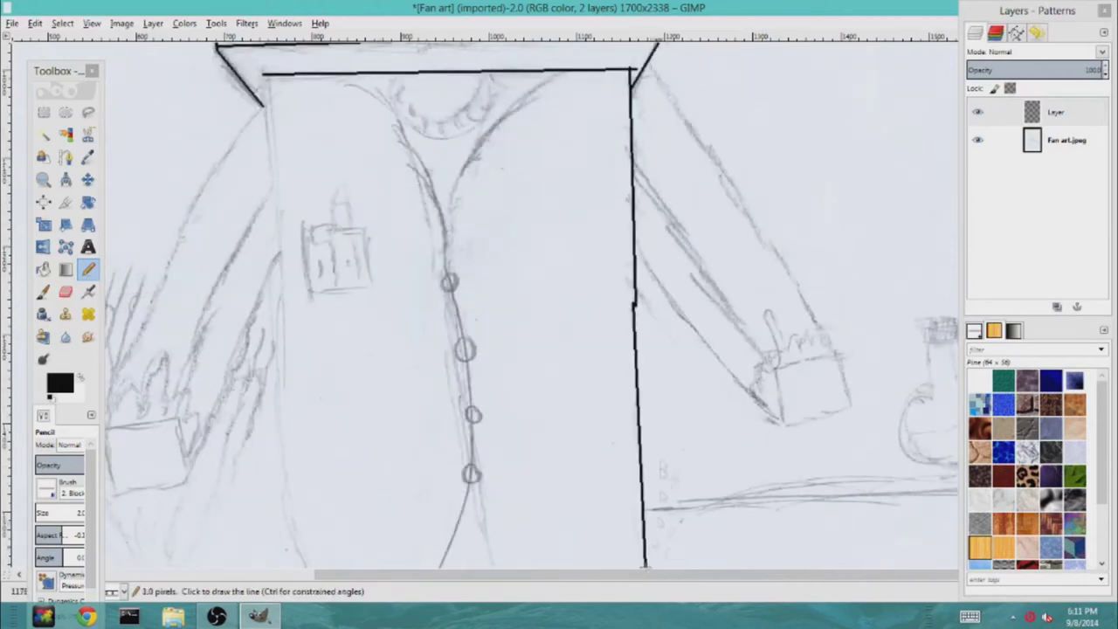
Trace the torso's left edge and slanted bottom hem with connected straight pencil lines, closing the shirt outline at the right corner
scroll(645, 566, "up", 10)
scroll(645, 566, "down", 7)
left_click(266, 204)
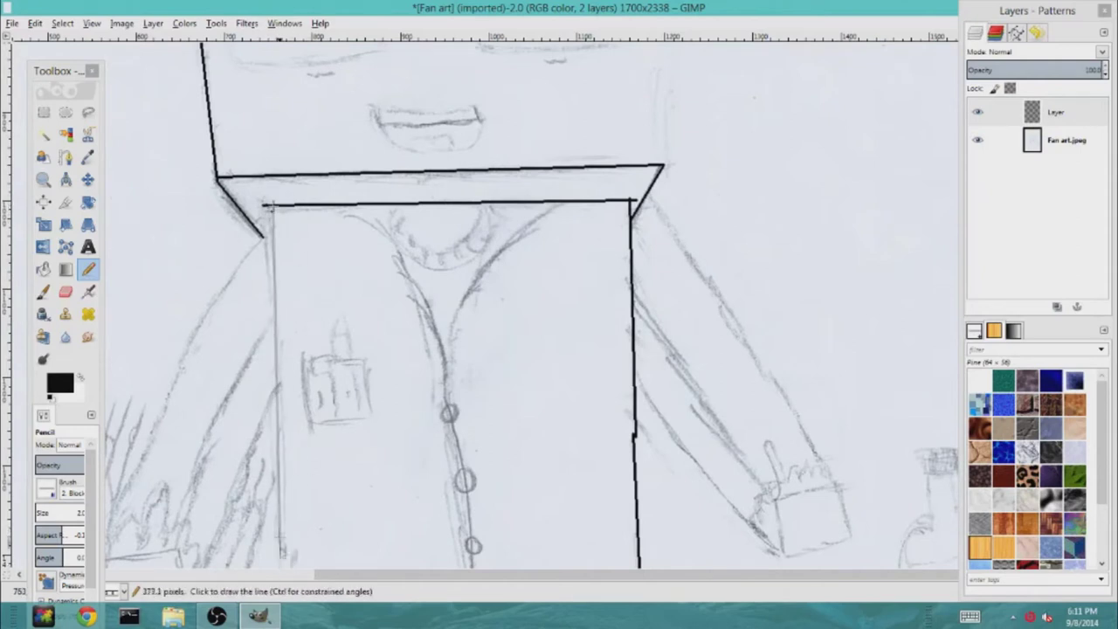
left_click(278, 566, "shift")
scroll(673, 528, "down", 5)
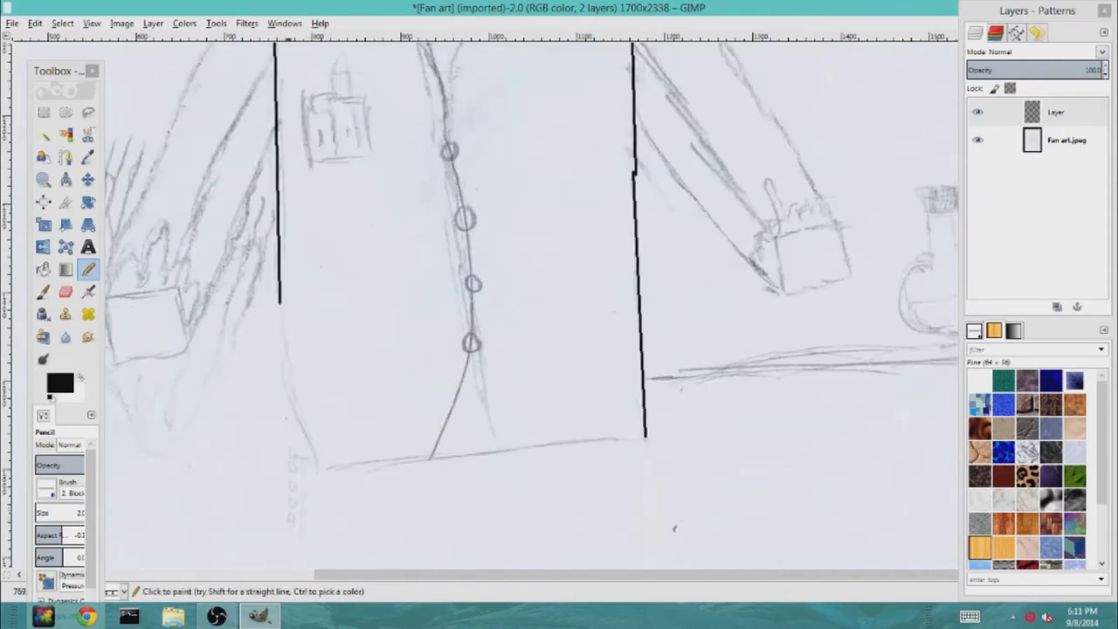
left_click(305, 447, "shift")
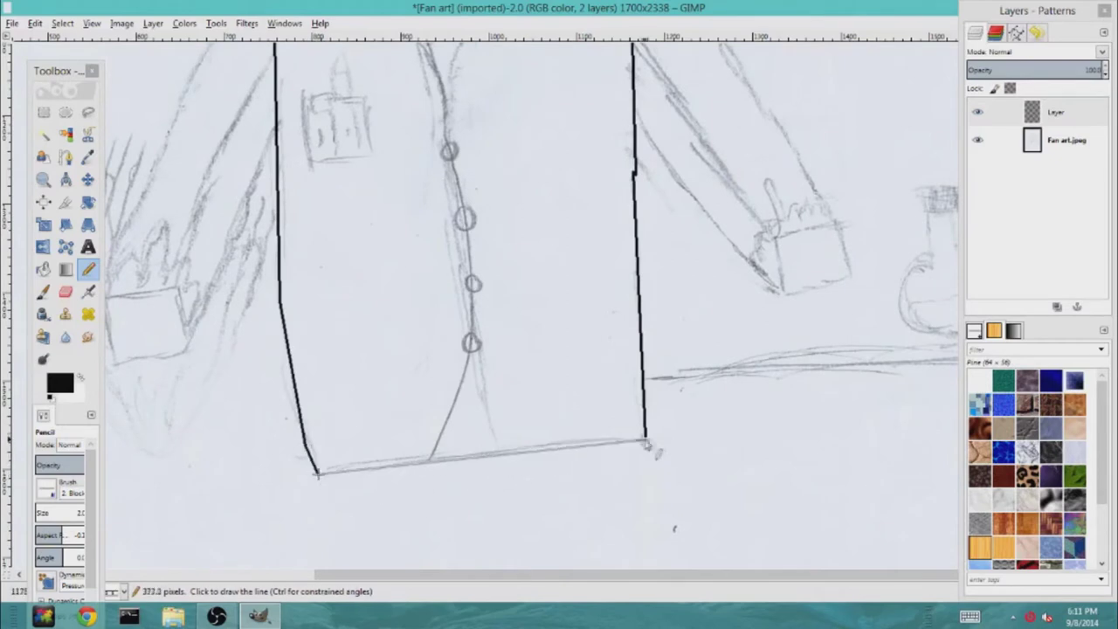
left_click(644, 437, "shift")
Draw the left arm's shoulder, inner, lower and outer sleeve edges as straight pencil lines over the sketch
scroll(288, 253, "up", 5)
left_click(262, 234)
left_click(274, 301, "shift")
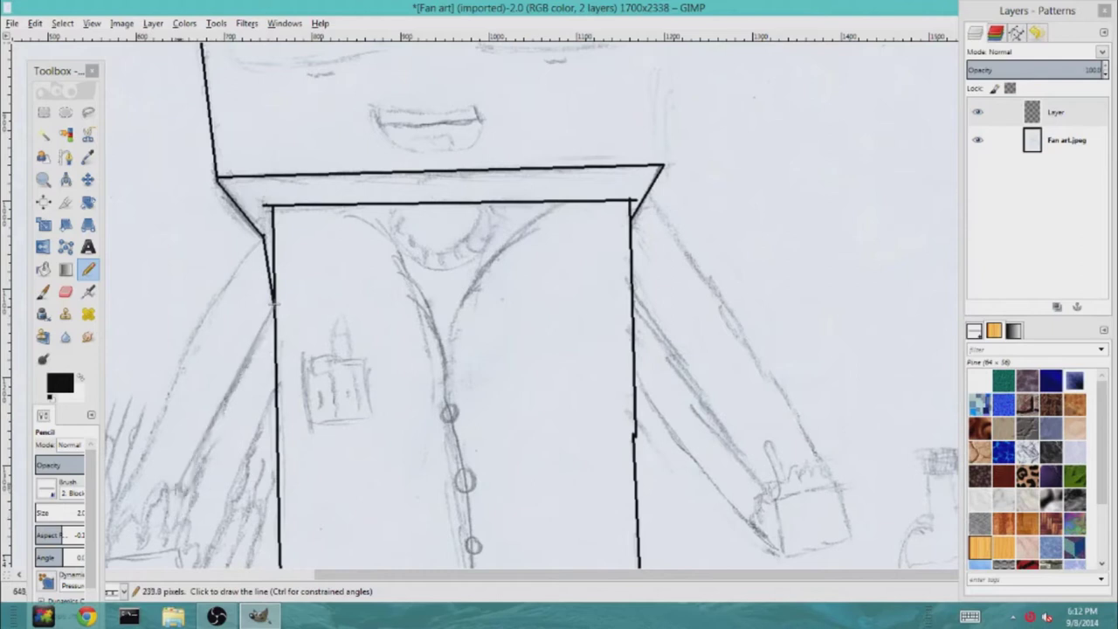
left_click(194, 456, "shift")
left_click(276, 388)
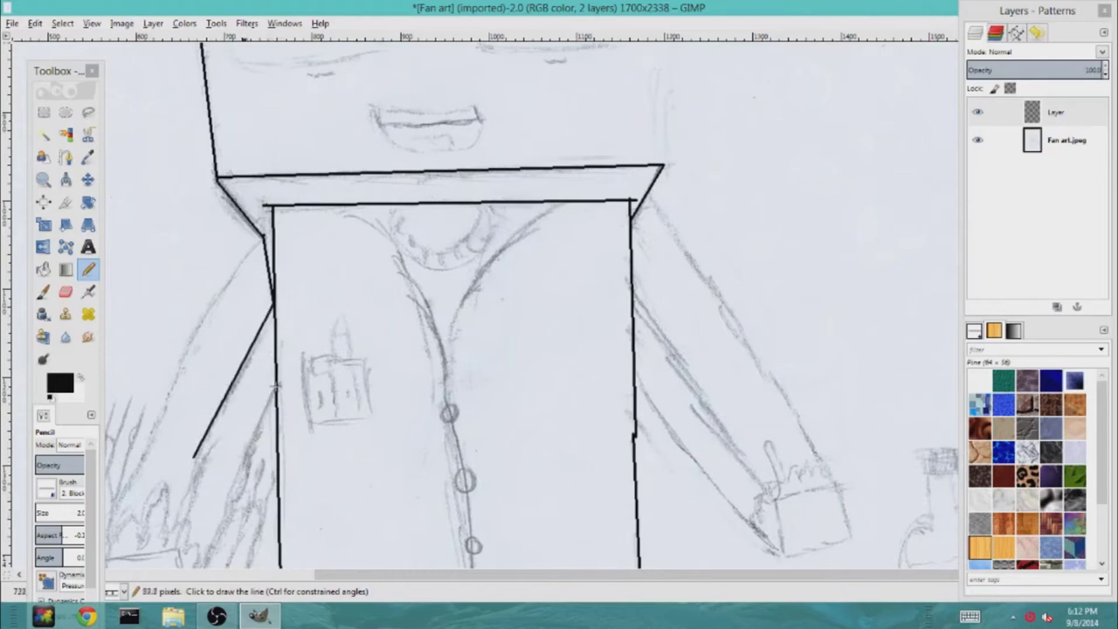
left_click(219, 524, "shift")
left_click(263, 236)
left_click(114, 517, "shift")
Extend the left arm's lower edge to the hand and outline the square hand with connected straight lines
scroll(114, 517, "down", 5)
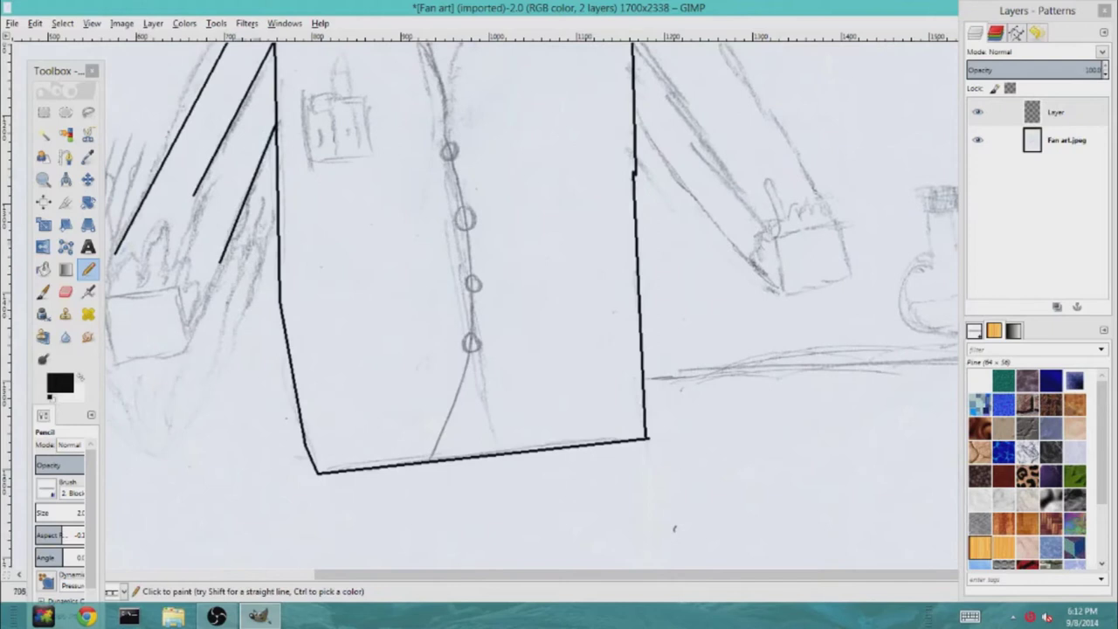
left_click(192, 332, "shift")
left_click(190, 344, "shift")
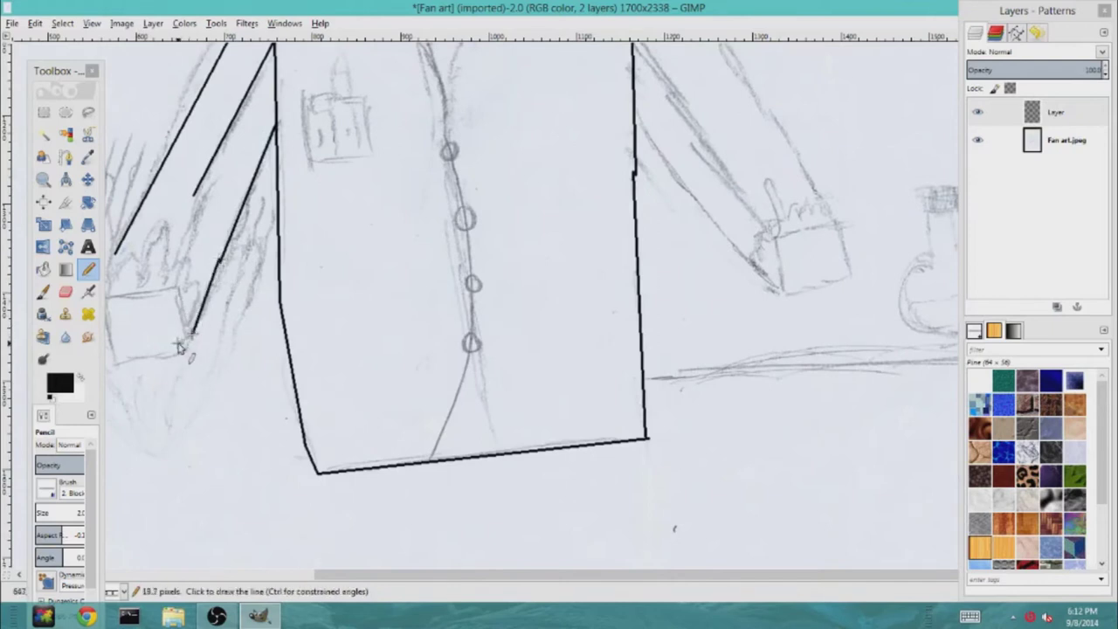
left_click(176, 287, "shift")
left_click(107, 295, "shift")
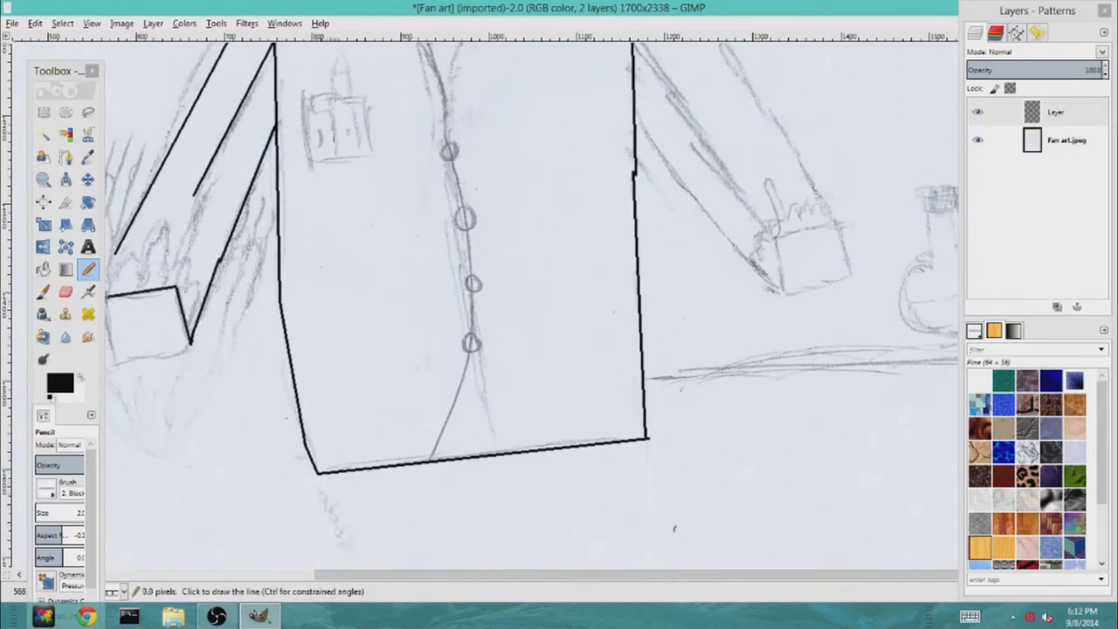
scroll(109, 297, "left", 2)
left_click(185, 363, "shift")
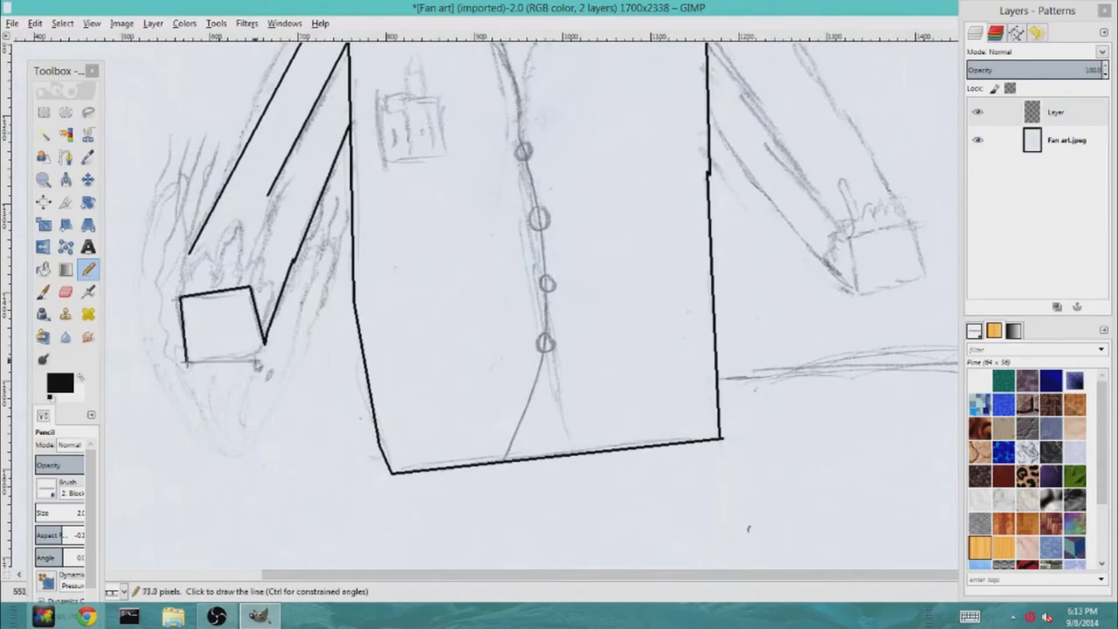
left_click(265, 350, "shift")
Draw the head's right side as a straight pencil line from the jaw corner up to the hairline
scroll(264, 349, "up", 6)
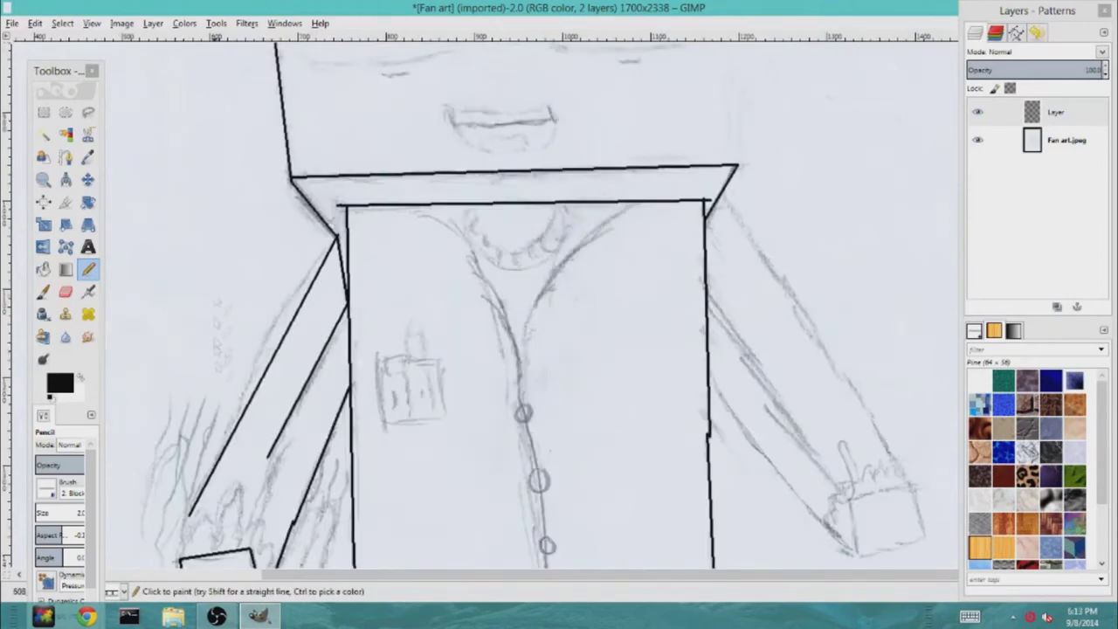
scroll(265, 349, "down", 3)
scroll(262, 398, "up", 14)
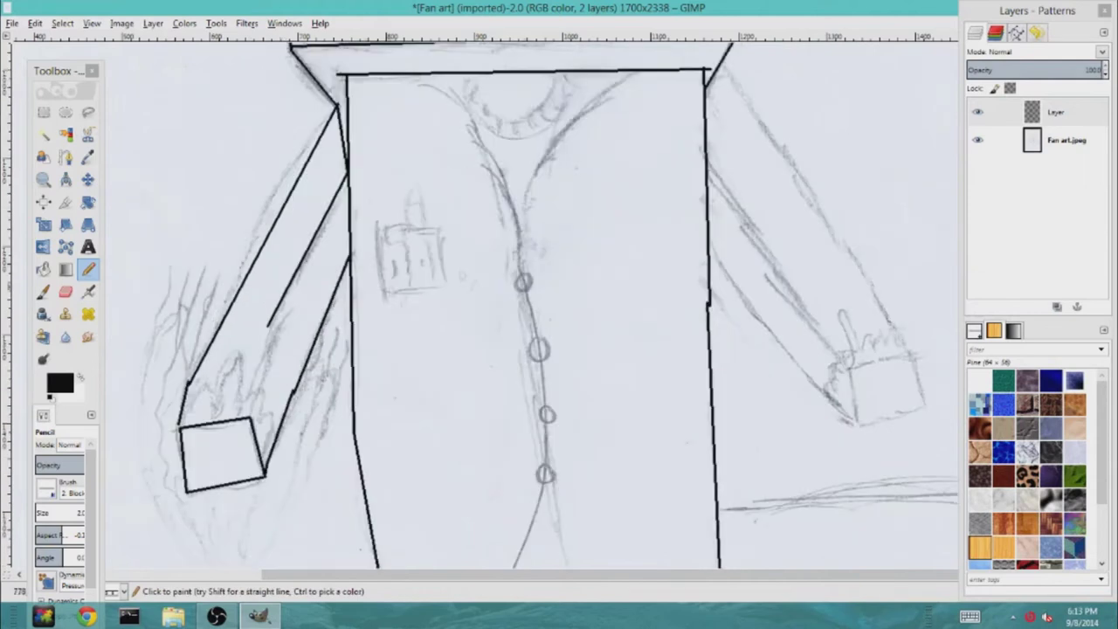
left_click(236, 274, "shift")
key("ctrl+z")
scroll(278, 349, "down", 6)
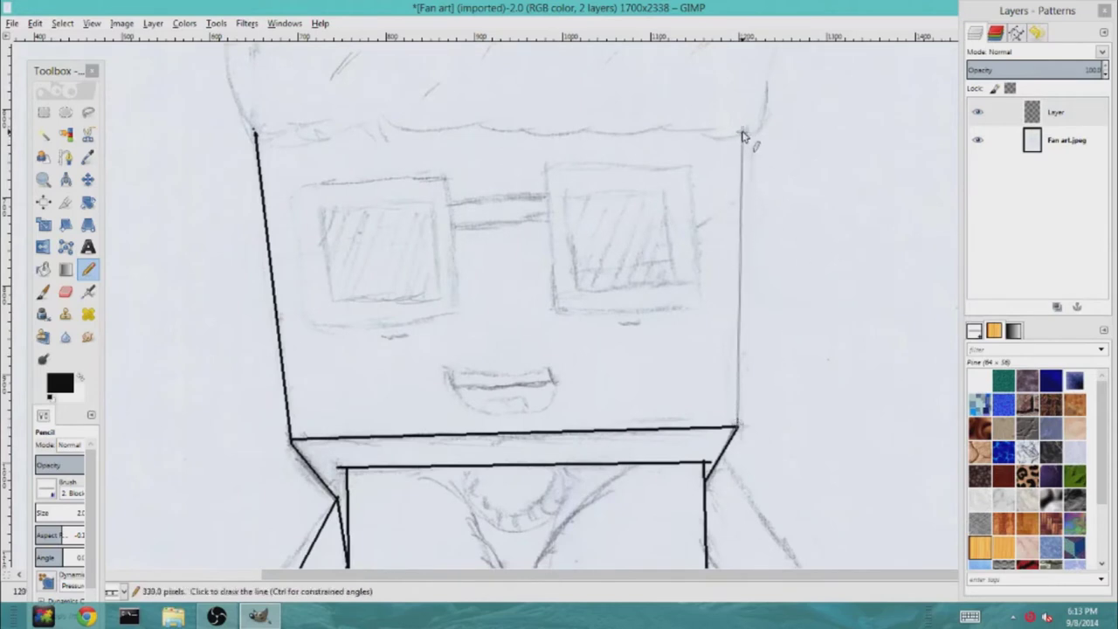
left_click(747, 138, "shift")
Outline the right arm's lower and outer edges and its square hand with straight pencil lines following the sketch
scroll(747, 138, "down", 9)
left_click(709, 242)
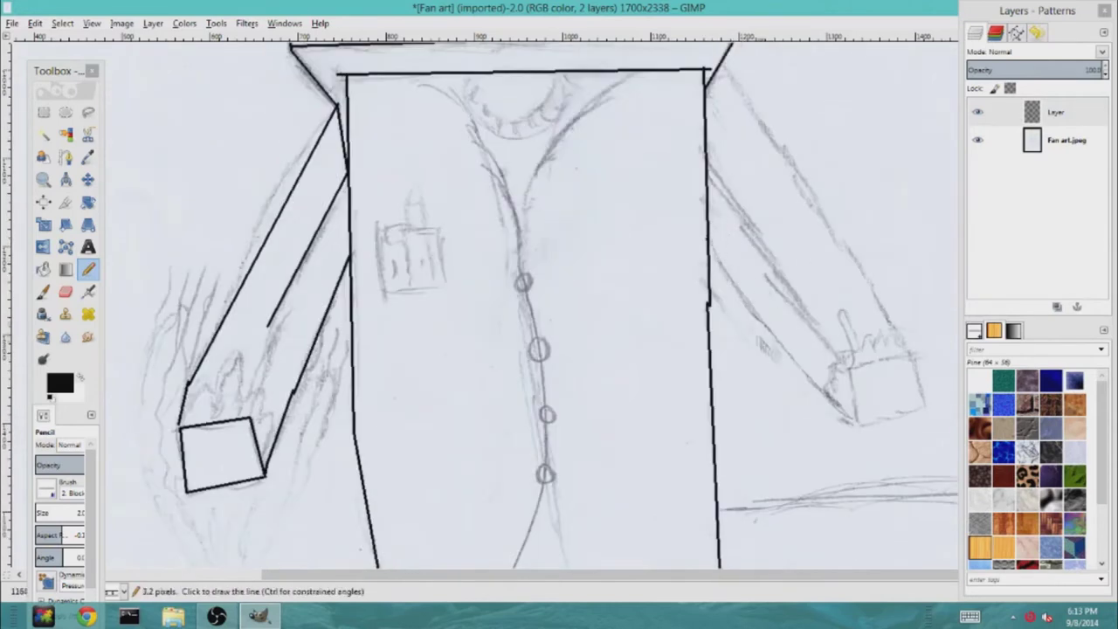
left_click(856, 425, "shift")
left_click(852, 365, "shift")
left_click(910, 354, "shift")
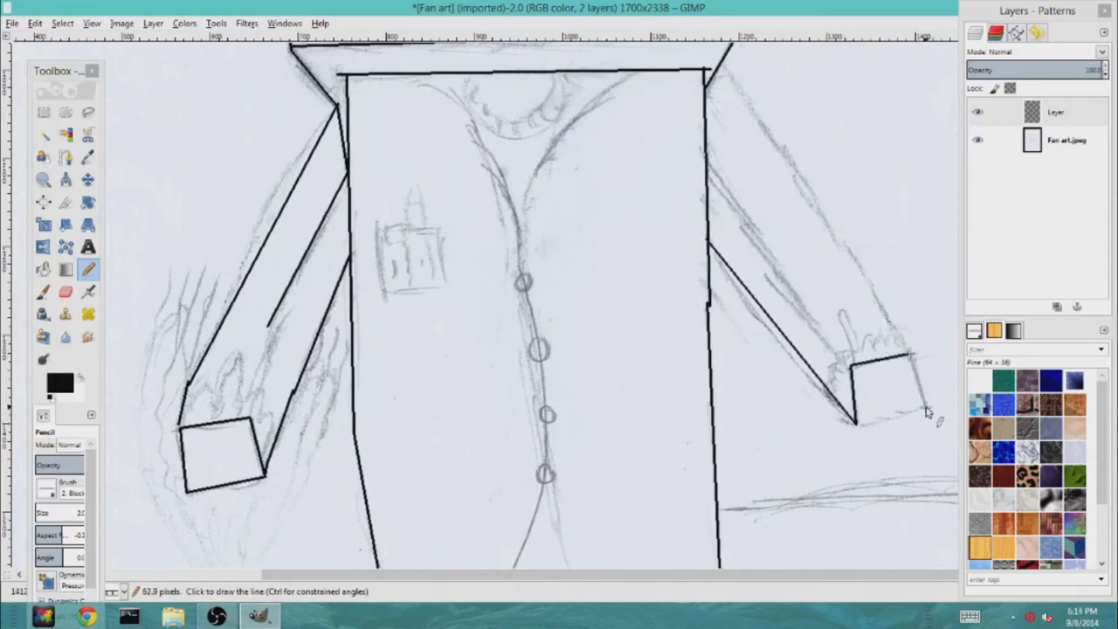
left_click(922, 403, "shift")
left_click(856, 424, "shift")
left_click(910, 354)
left_click(723, 63, "shift")
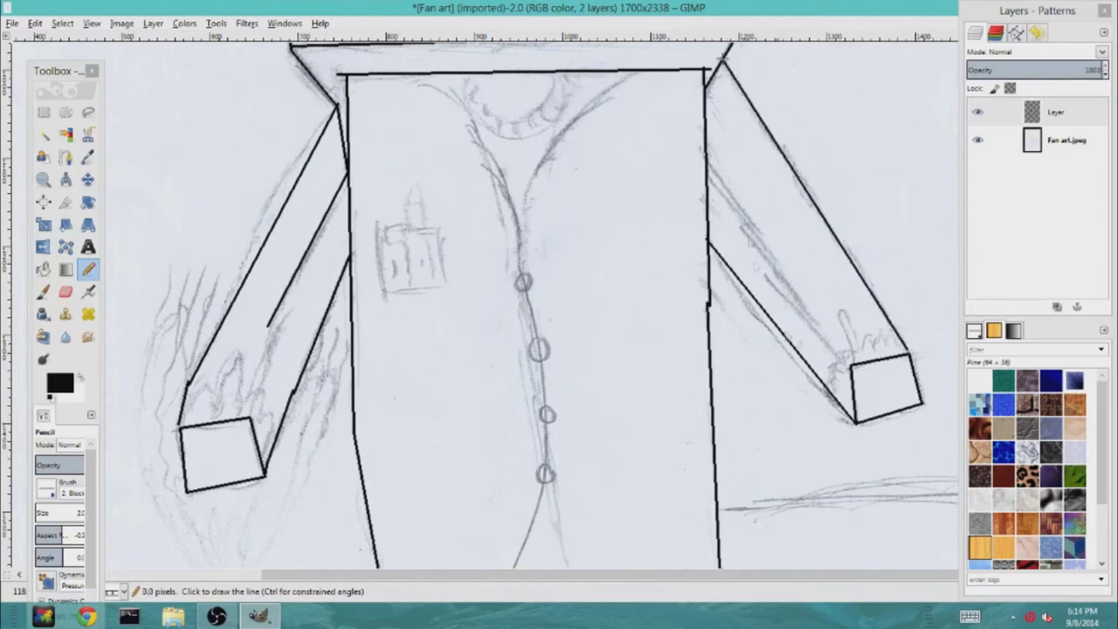
Pick the Dodge/Burn tool and widen the toolbox so its tool options are fully readable
scroll(524, 305, "up", 8)
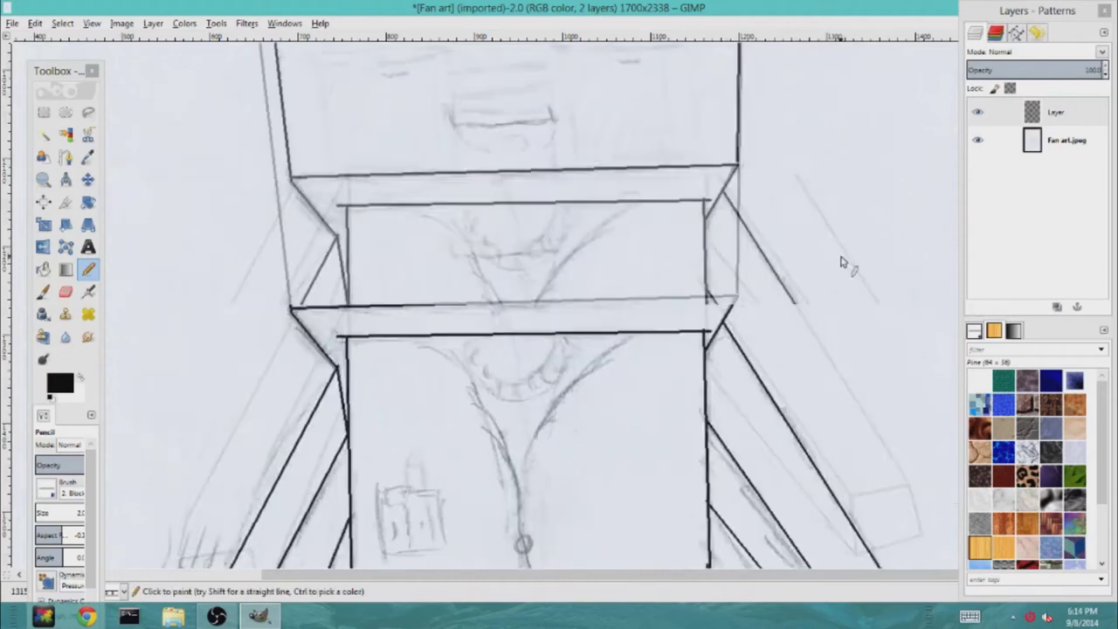
scroll(379, 279, "up", 3)
left_click(43, 358)
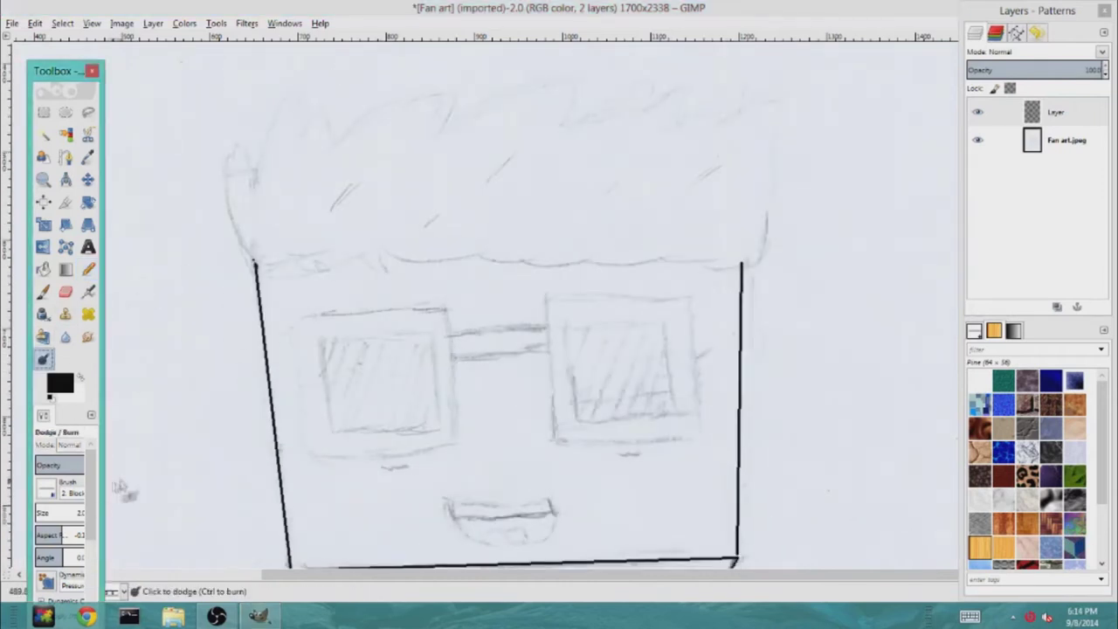
left_click_drag(106, 367, 173, 371)
Try the Dodge/Burn tool around the glasses on both the Fan art.jpeg layer and the drawing layer
left_click(418, 398)
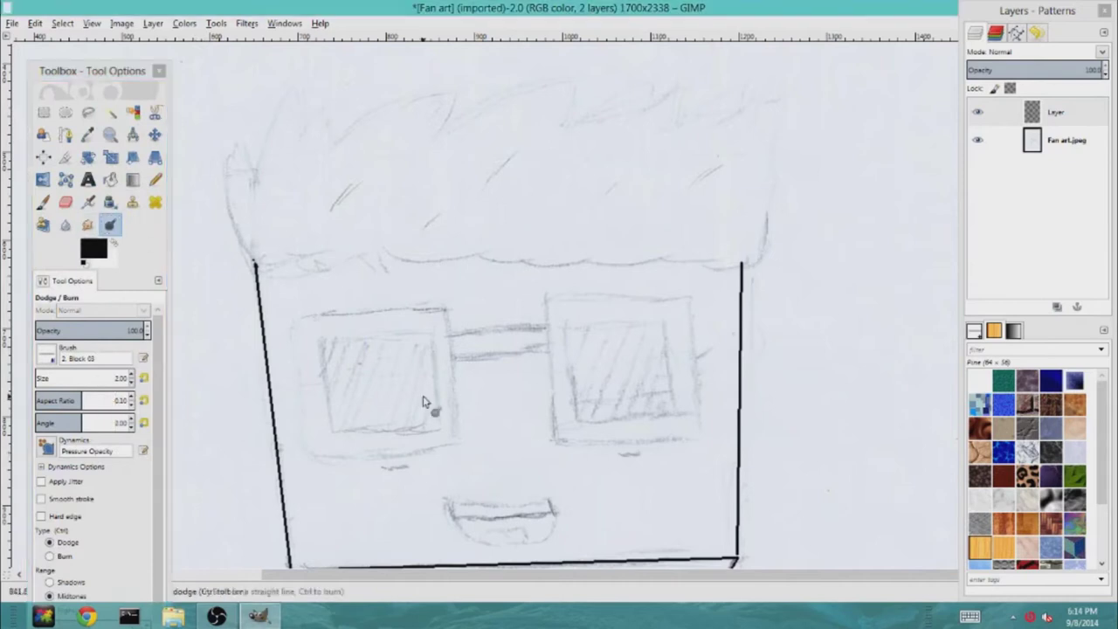
right_click(338, 302)
left_click(381, 267)
left_click(1048, 142)
left_click(335, 357)
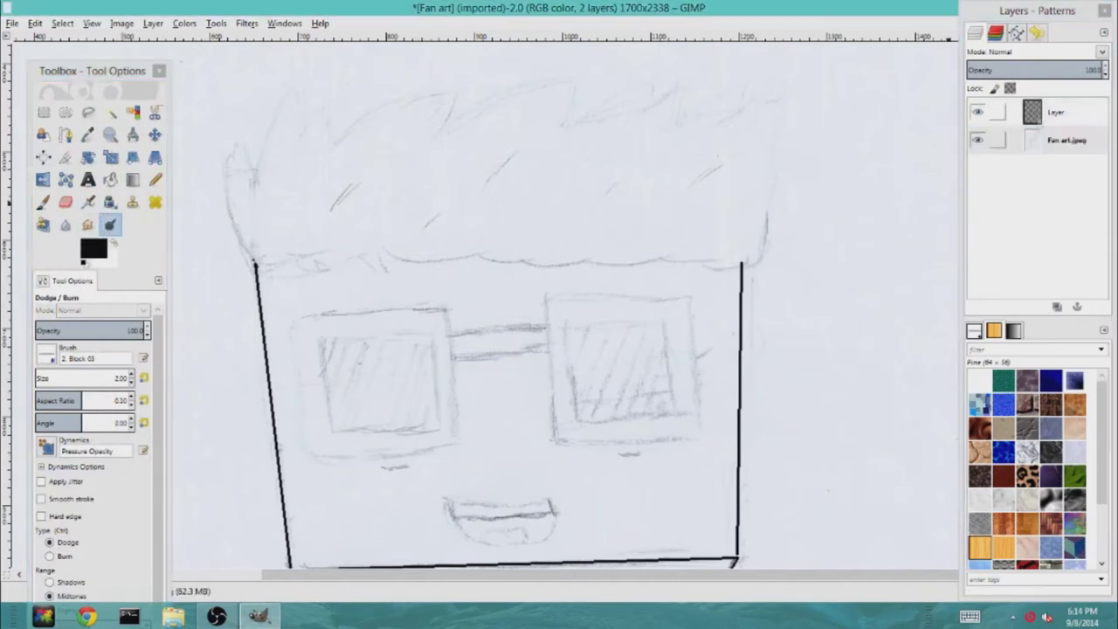
left_click(1040, 113)
left_click_drag(163, 383, 163, 431)
left_click(292, 399)
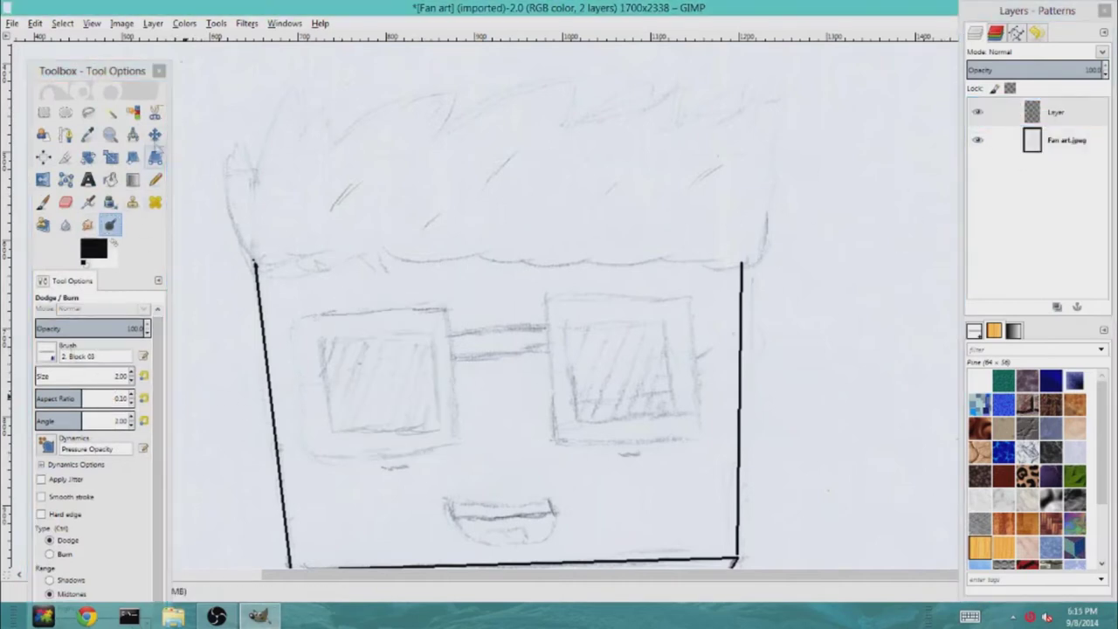
With the Paintbrush, trace the top edge of both glasses frames and the bridge using connected straight lines
left_click(44, 202)
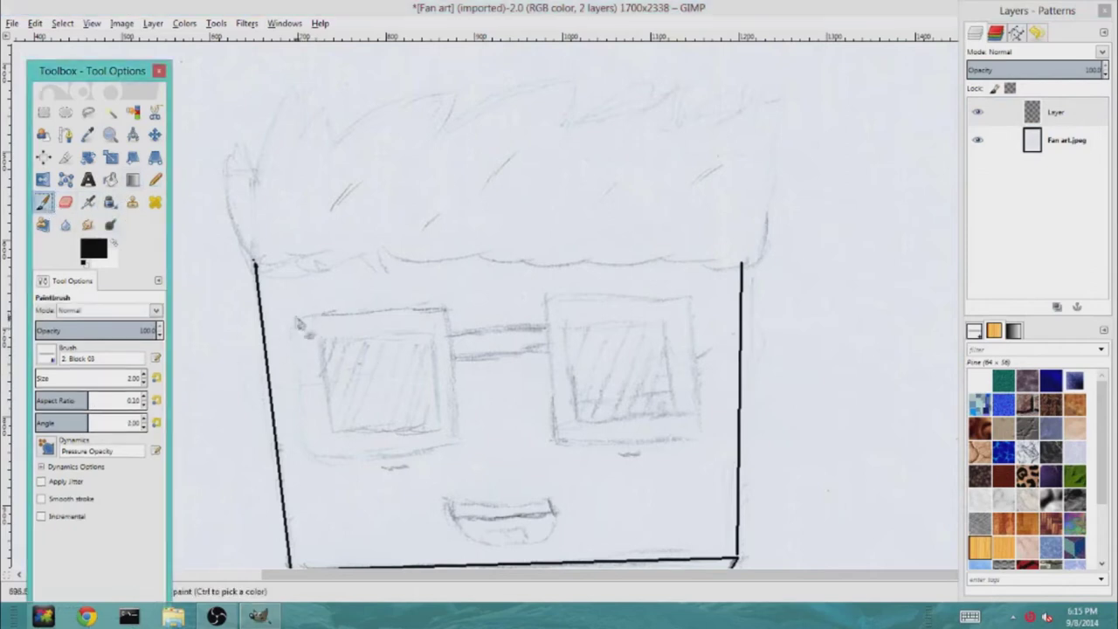
left_click(299, 318)
left_click(446, 310, "shift")
left_click(447, 334, "shift")
left_click(545, 328, "shift")
left_click(548, 298, "shift")
left_click(690, 294, "shift")
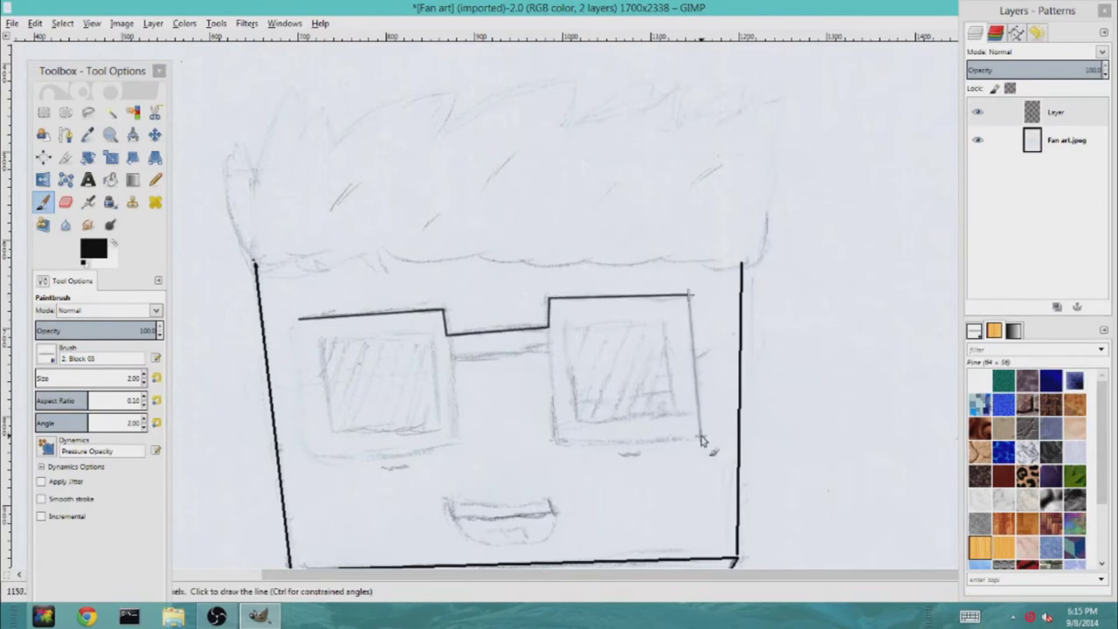
Continue the straight lines around the frames' sides, lower edges and the bridge's underside to close the glasses outline
left_click(702, 434, "shift")
left_click(552, 439, "shift")
left_click(551, 352, "shift")
left_click(455, 358, "shift")
left_click(459, 441, "shift")
left_click(319, 456, "shift")
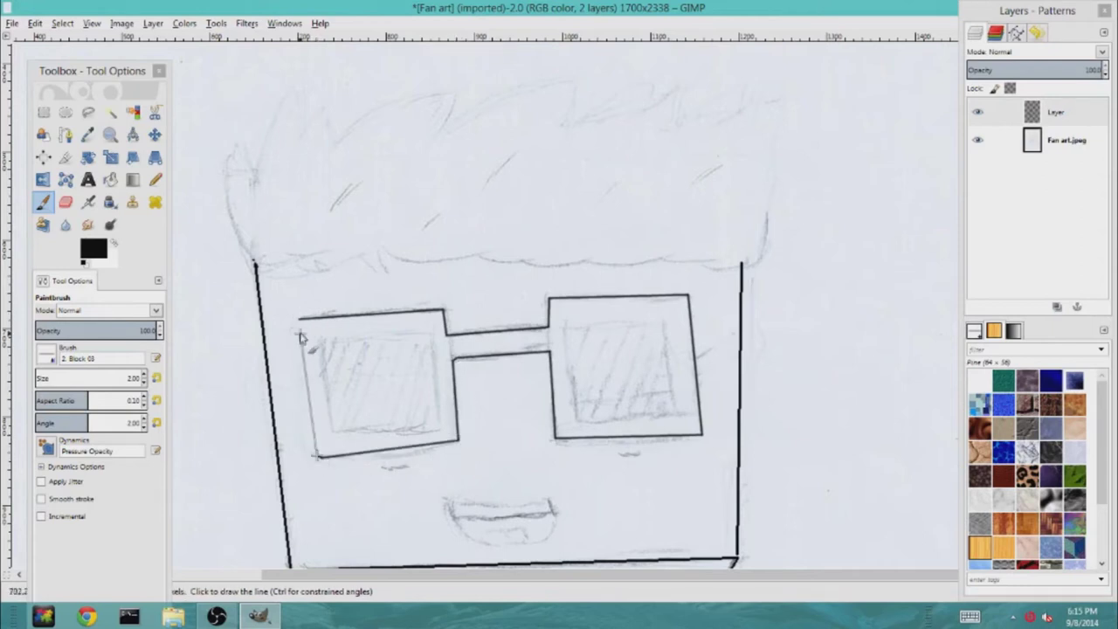
left_click(298, 319, "shift")
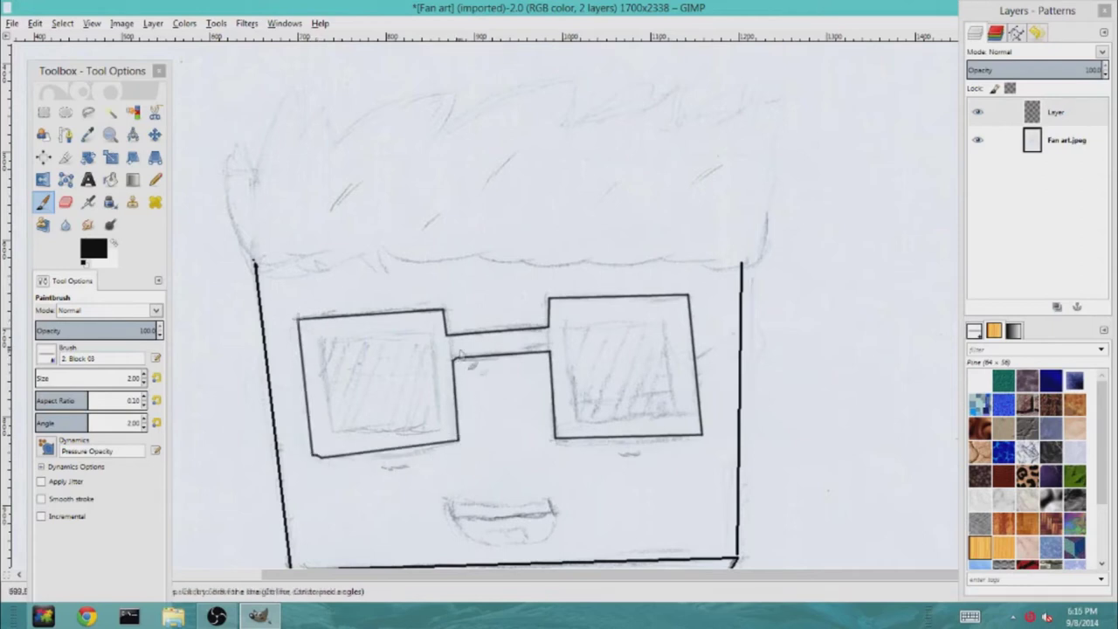
Outline the lens inside the right glasses frame with four straight lines
left_click(564, 325)
left_click(575, 418, "shift")
left_click(679, 413, "shift")
left_click(672, 326, "shift")
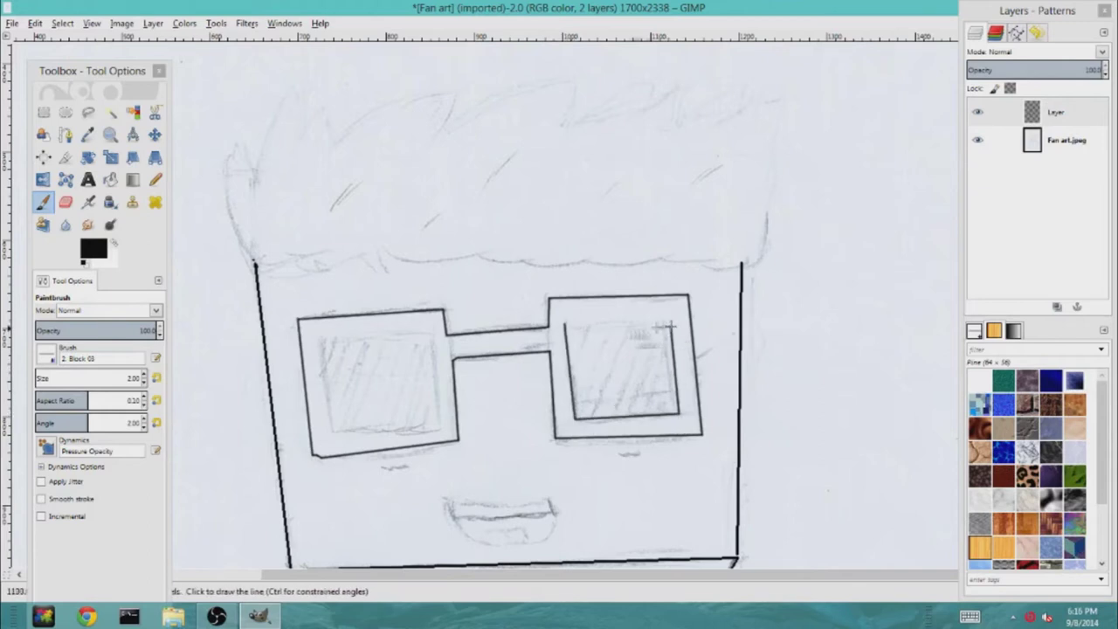
left_click(565, 324)
left_click(671, 320, "shift")
left_click(672, 326, "shift")
Outline the lens inside the left glasses frame with four straight lines
left_click(322, 339)
left_click(333, 432, "shift")
left_click(436, 422, "shift")
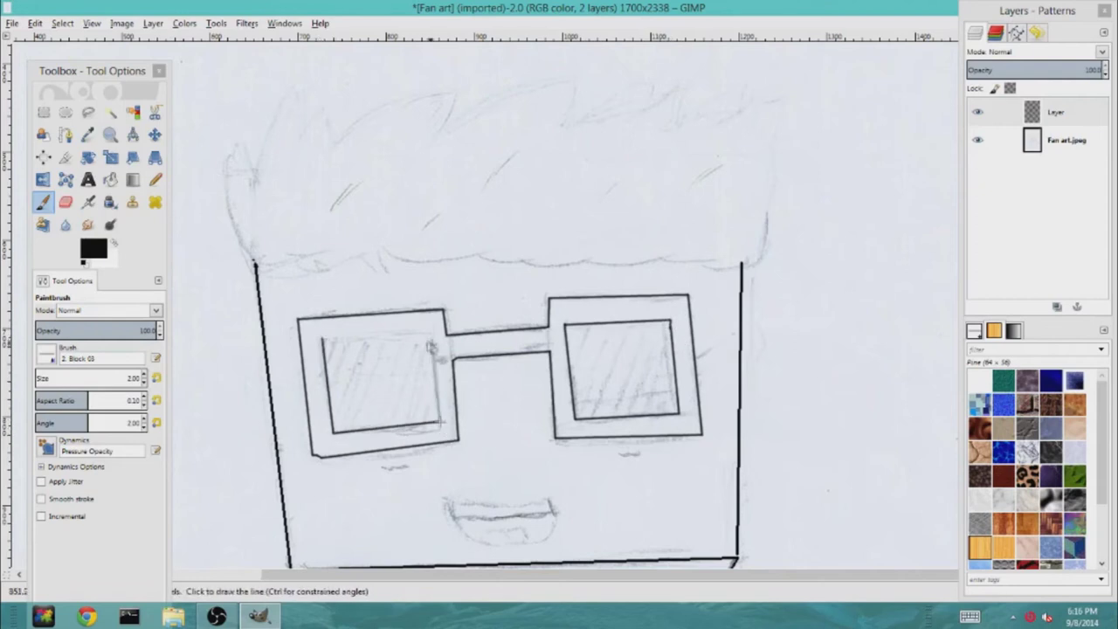
left_click(430, 333, "shift")
left_click(323, 341, "shift")
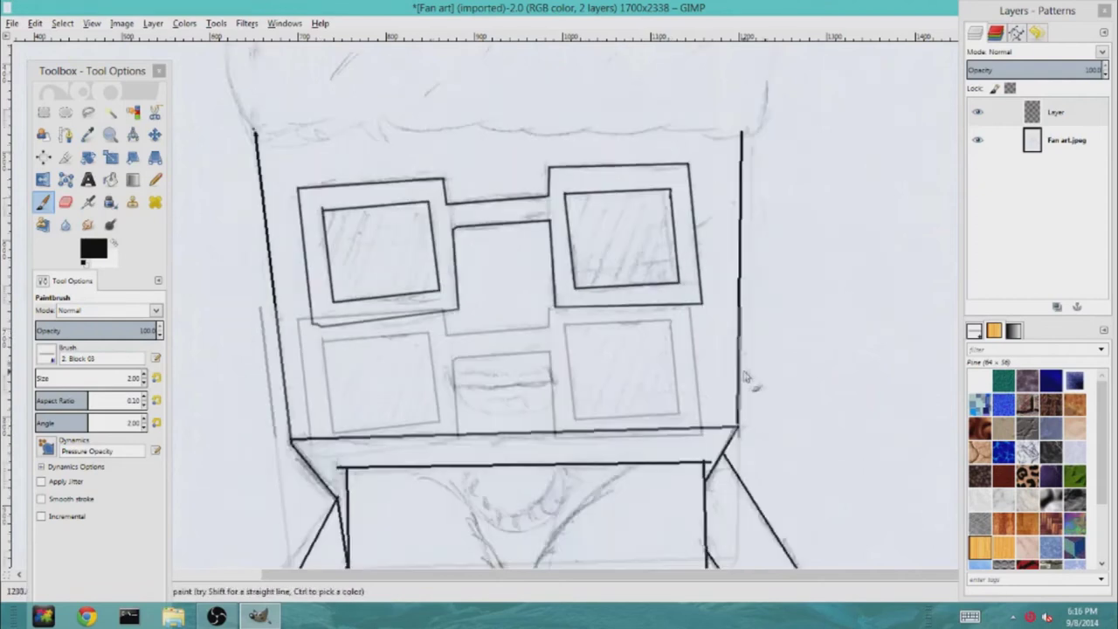
scroll(462, 367, "down", 3)
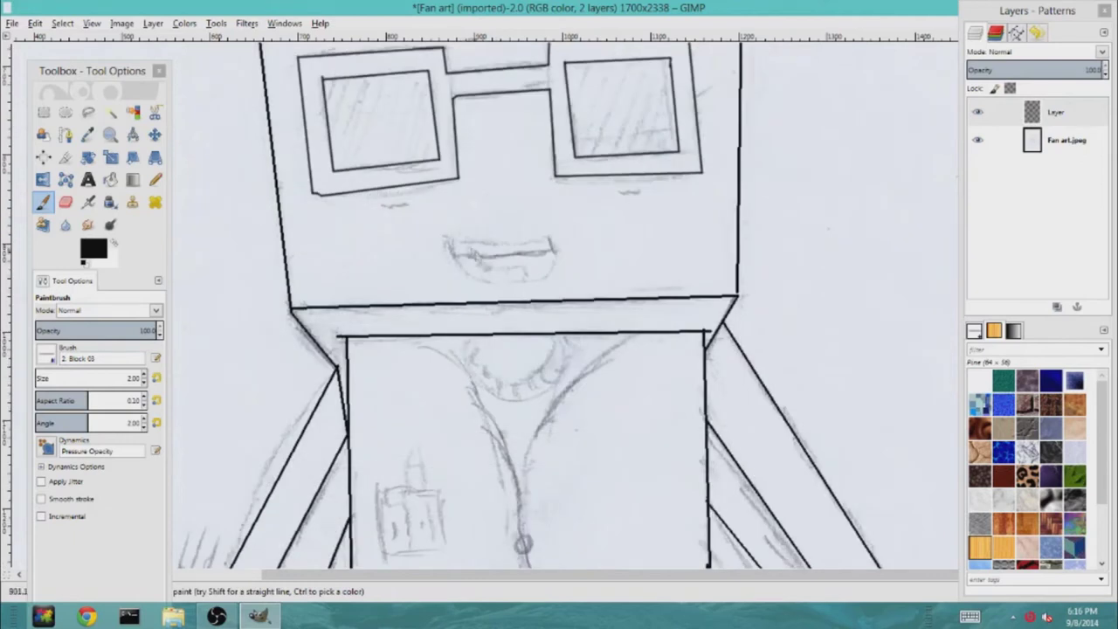
left_click(446, 237)
left_click(512, 245)
left_click(545, 234)
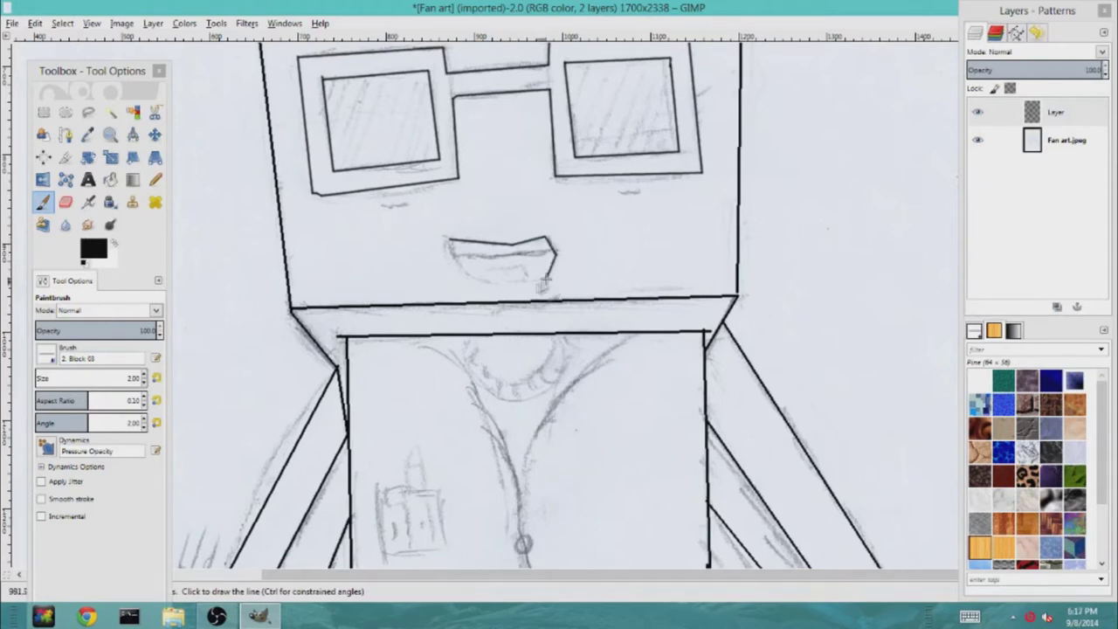
key("ctrl+z")
key("ctrl+z")
key("ctrl+z")
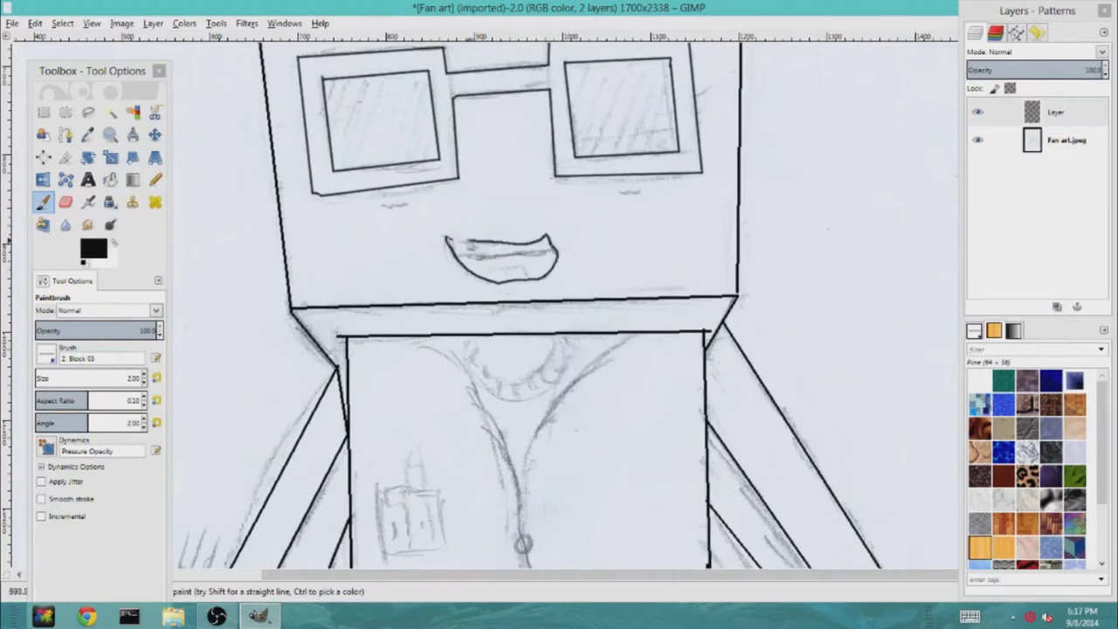
Undo the freehand mouth and redraw it over the sketch, adding a teeth line and a short lower curve inside
key("ctrl+z")
key("ctrl+z")
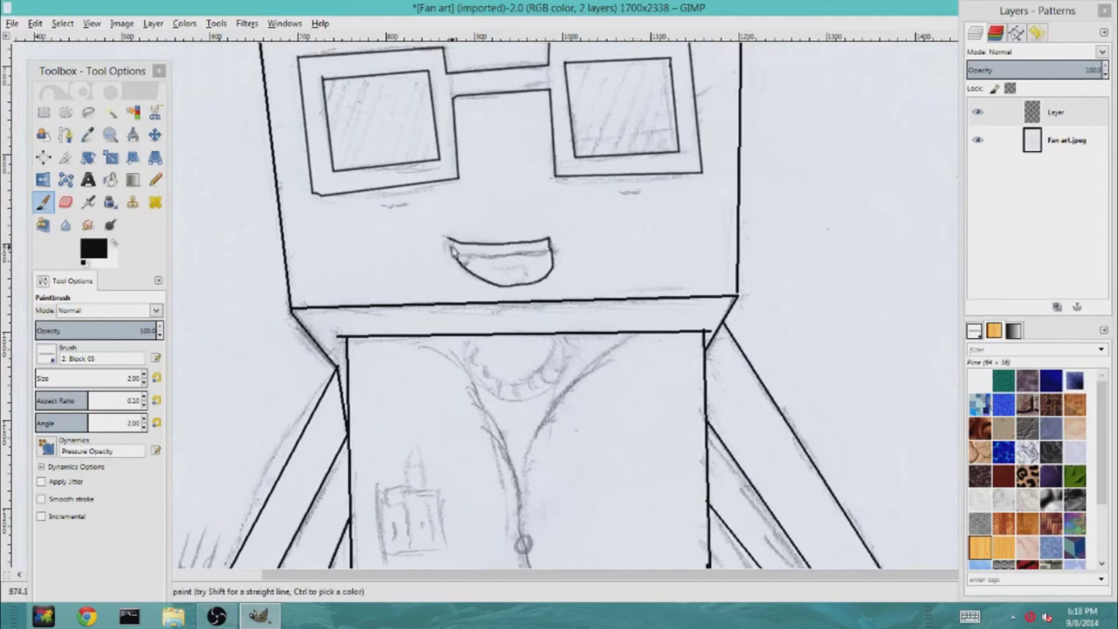
mouse_move(453, 251)
left_mouse_down()
mouse_move(503, 281)
mouse_move(553, 254)
left_mouse_up()
left_click_drag(492, 277, 524, 273)
Outline the hair freehand over the sketch with a spiky upper edge and wavy lower edge, adding short strand marks inside
scroll(374, 338, "up", 5)
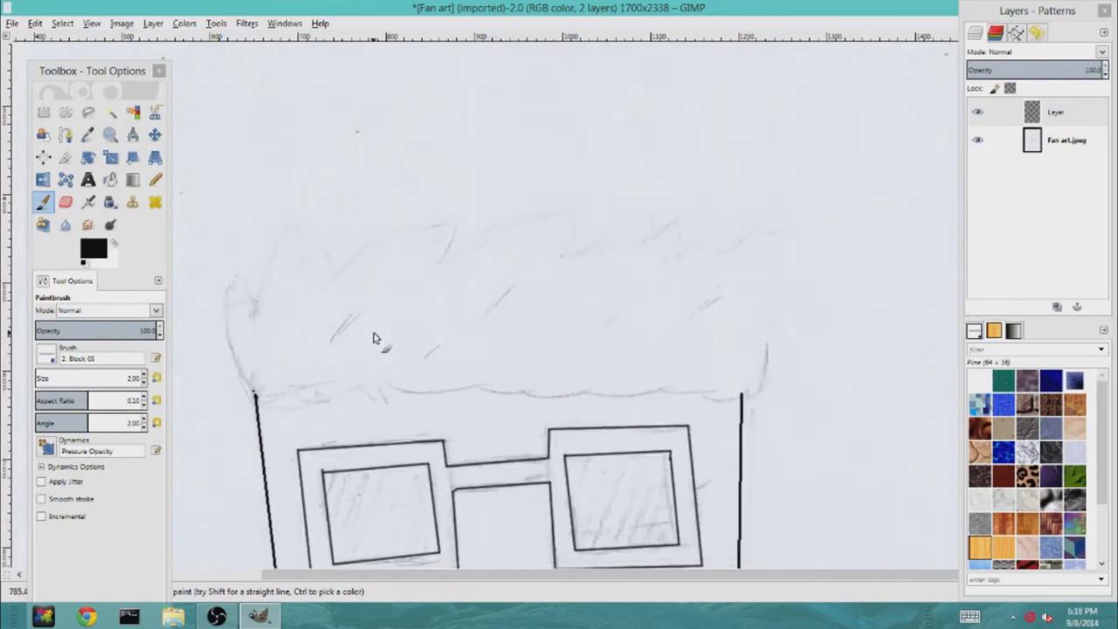
left_click_drag(234, 364, 227, 292)
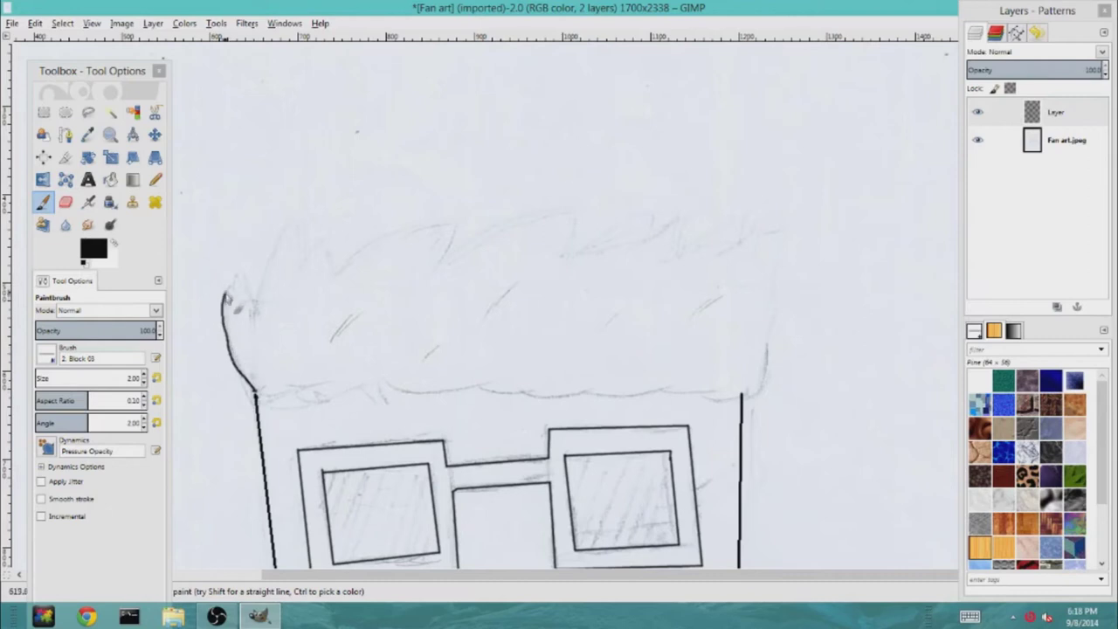
mouse_move(287, 230)
left_mouse_down()
mouse_move(306, 263)
mouse_move(321, 243)
mouse_move(337, 271)
mouse_move(376, 235)
mouse_move(462, 216)
left_mouse_up()
left_click_drag(453, 261, 565, 214)
mouse_move(580, 264)
left_mouse_down()
mouse_move(641, 214)
mouse_move(645, 234)
mouse_move(677, 229)
mouse_move(677, 252)
mouse_move(713, 226)
mouse_move(746, 222)
mouse_move(741, 247)
mouse_move(775, 227)
left_mouse_up()
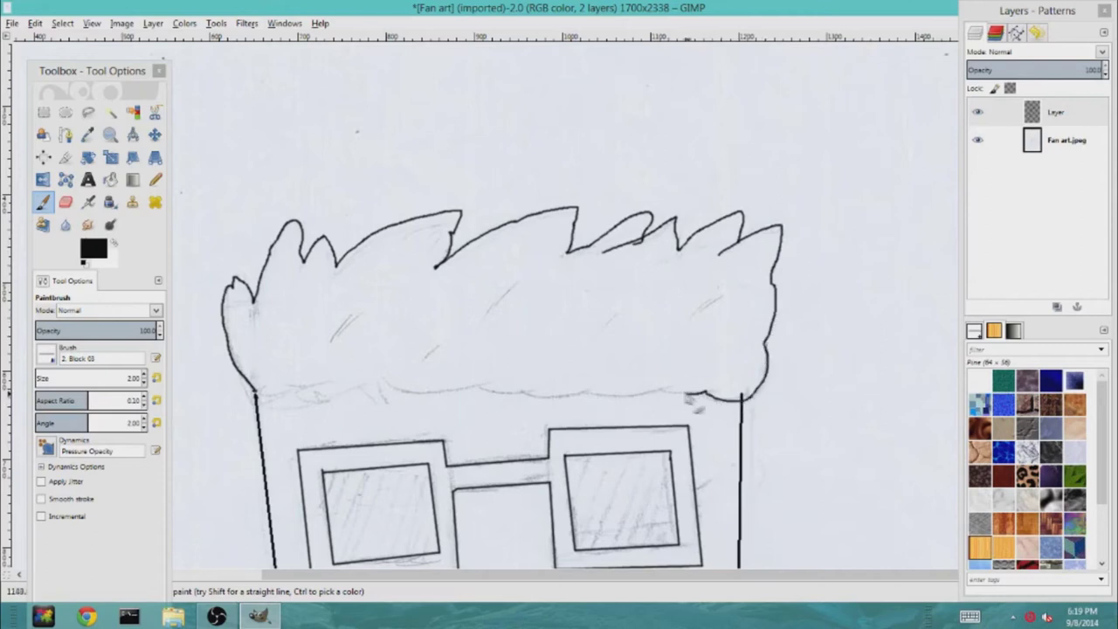
left_click_drag(696, 402, 603, 393)
mouse_move(253, 391)
left_mouse_down()
mouse_move(284, 404)
mouse_move(386, 383)
mouse_move(602, 394)
left_mouse_up()
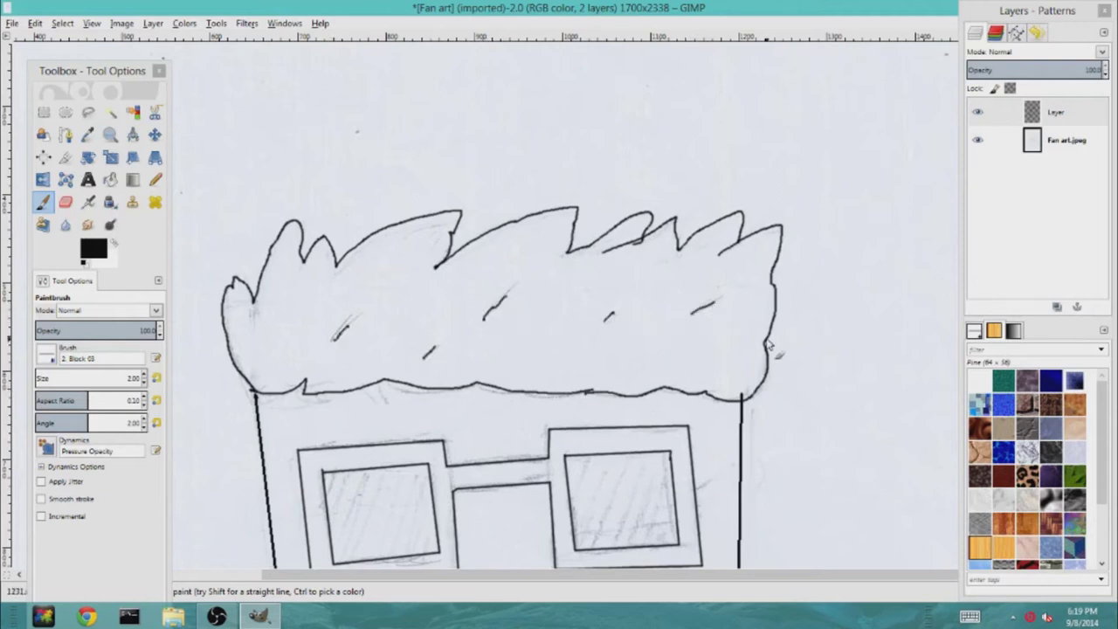
Ink the jagged edge around the left block hand and the pointed flame shape surrounding it, with curved lines inside
scroll(672, 325, "down", 10)
scroll(377, 544, "left", 2)
scroll(378, 544, "down", 3)
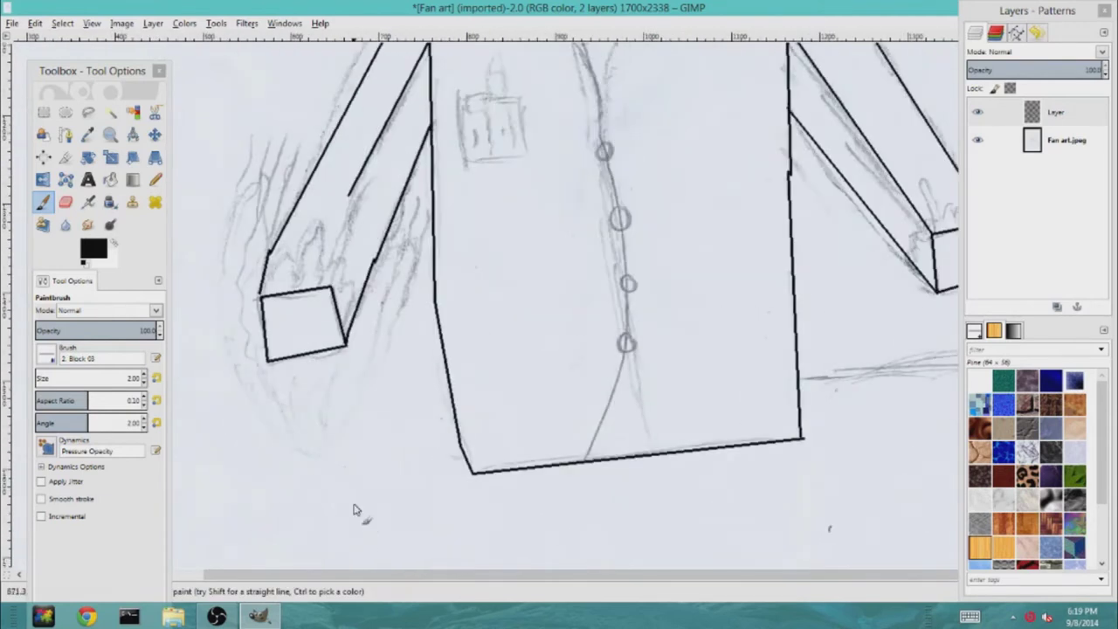
left_click_drag(269, 280, 324, 250)
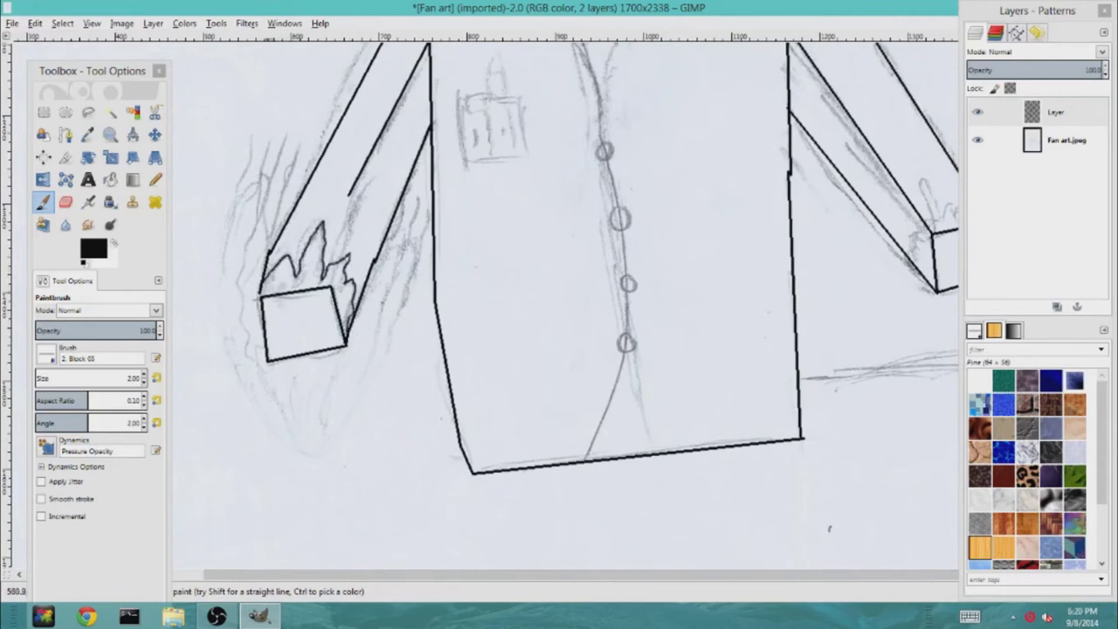
mouse_move(308, 452)
left_mouse_down()
mouse_move(378, 379)
mouse_move(400, 239)
mouse_move(351, 342)
left_mouse_up()
mouse_move(308, 452)
left_mouse_down()
mouse_move(231, 356)
mouse_move(249, 166)
mouse_move(295, 234)
left_mouse_up()
mouse_move(265, 376)
left_mouse_down()
mouse_move(257, 238)
mouse_move(326, 411)
left_mouse_up()
mouse_move(323, 389)
left_mouse_down()
mouse_move(365, 333)
mouse_move(382, 280)
left_mouse_up()
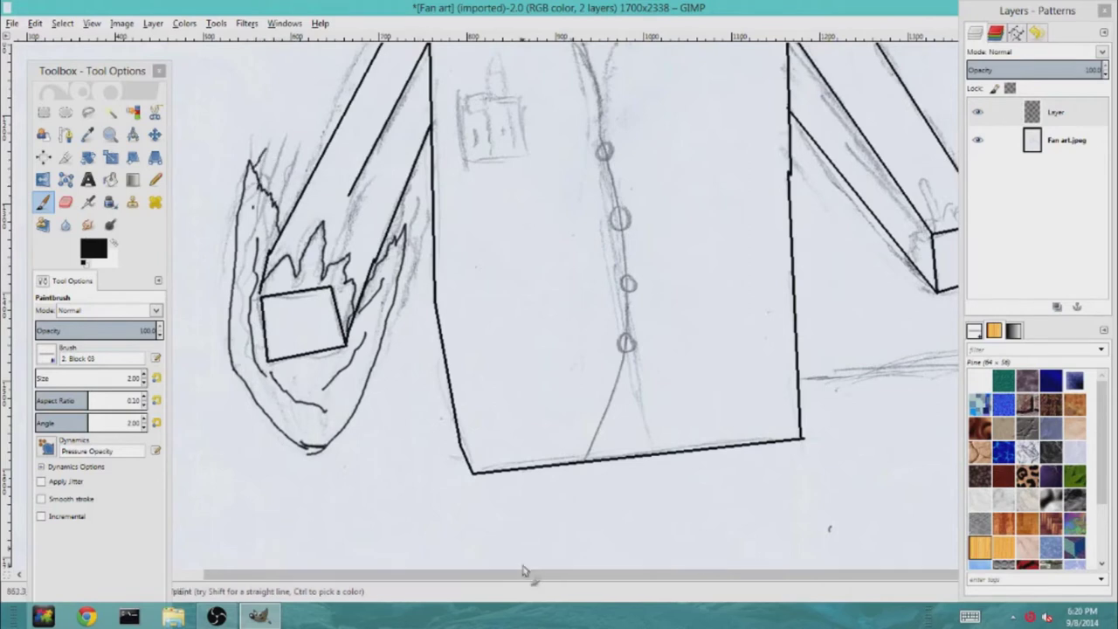
Ink the jagged edge along the upper and inner sides of the right block hand
left_click_drag(529, 576, 692, 586)
scroll(831, 419, "up", 3)
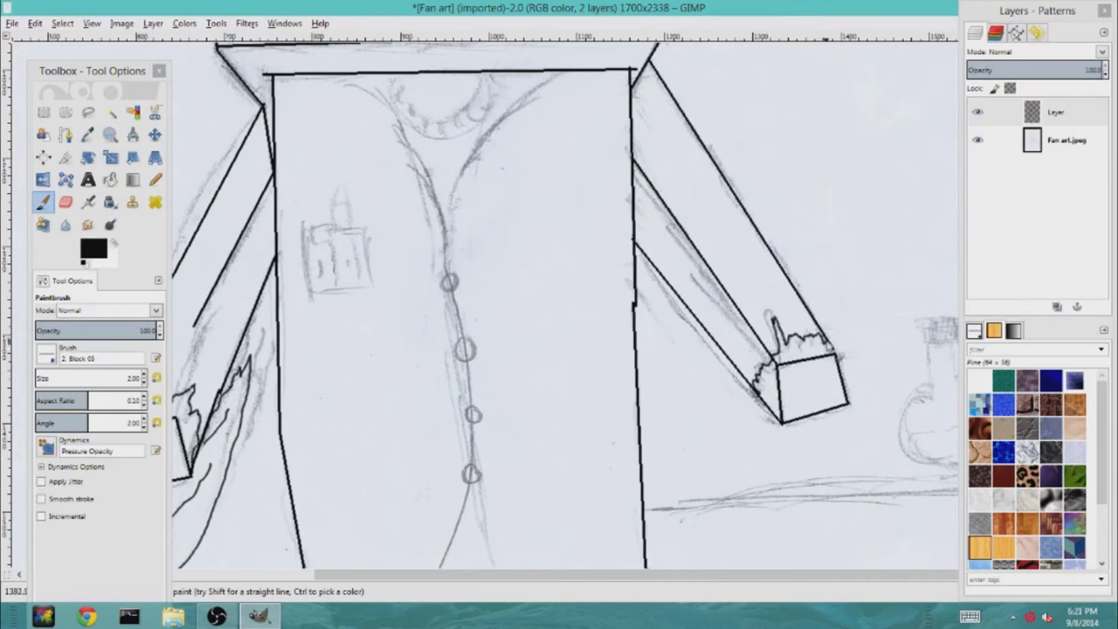
scroll(831, 291, "up", 6)
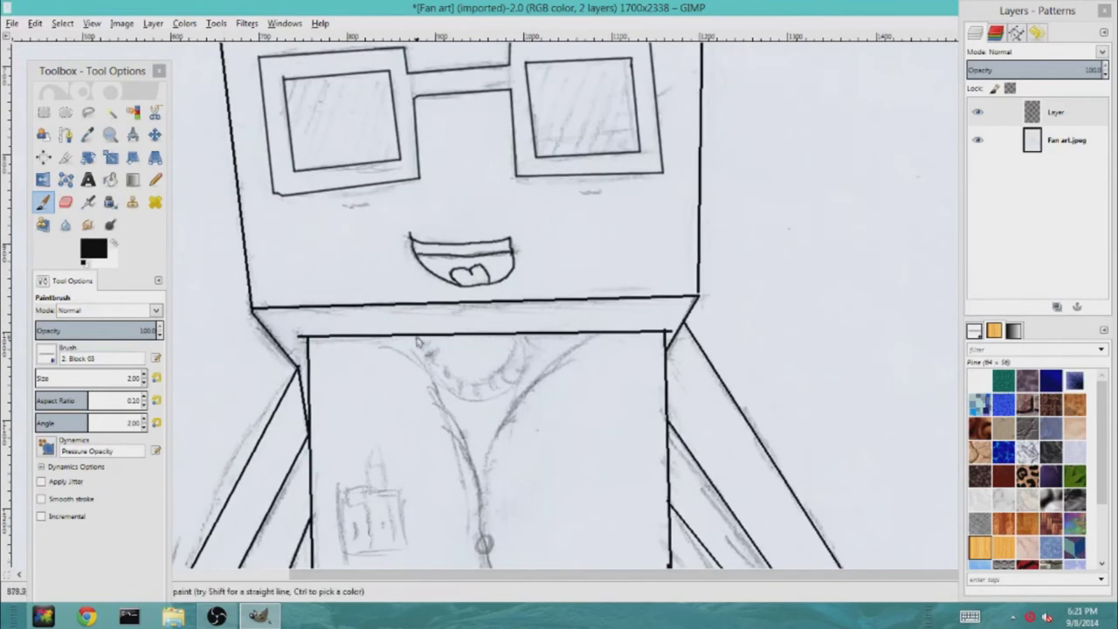
mouse_move(430, 364)
left_mouse_down()
mouse_move(467, 398)
mouse_move(516, 380)
mouse_move(527, 335)
left_mouse_up()
key("ctrl+z")
Trace the chest pocket with the pencil sticking out of it and add wavy vertical lines inside
scroll(441, 385, "down", 3)
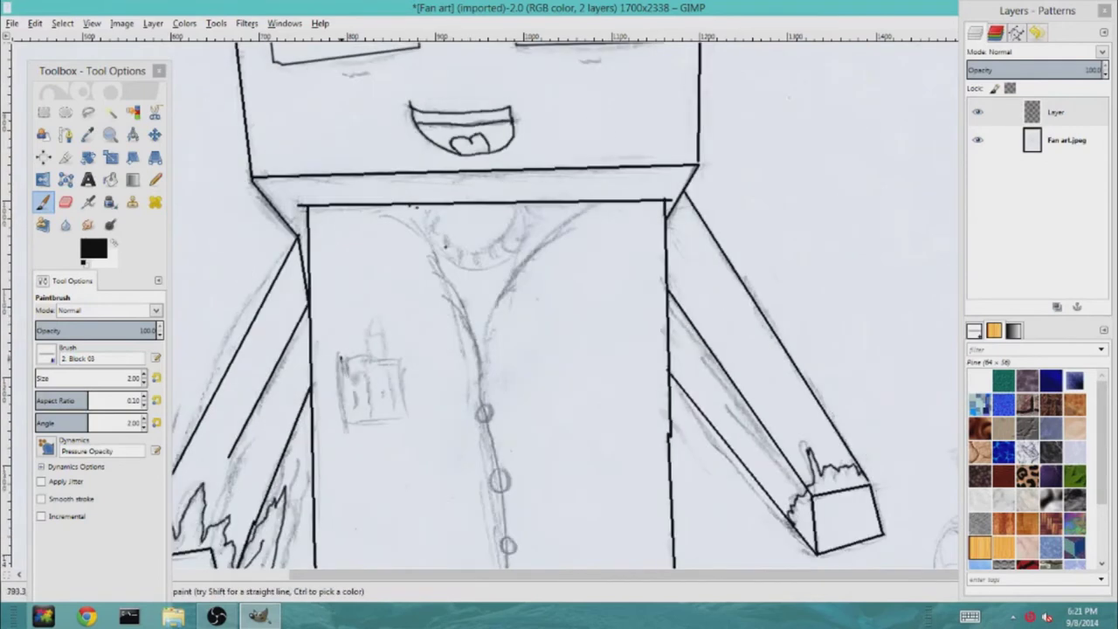
left_click_drag(353, 422, 408, 416)
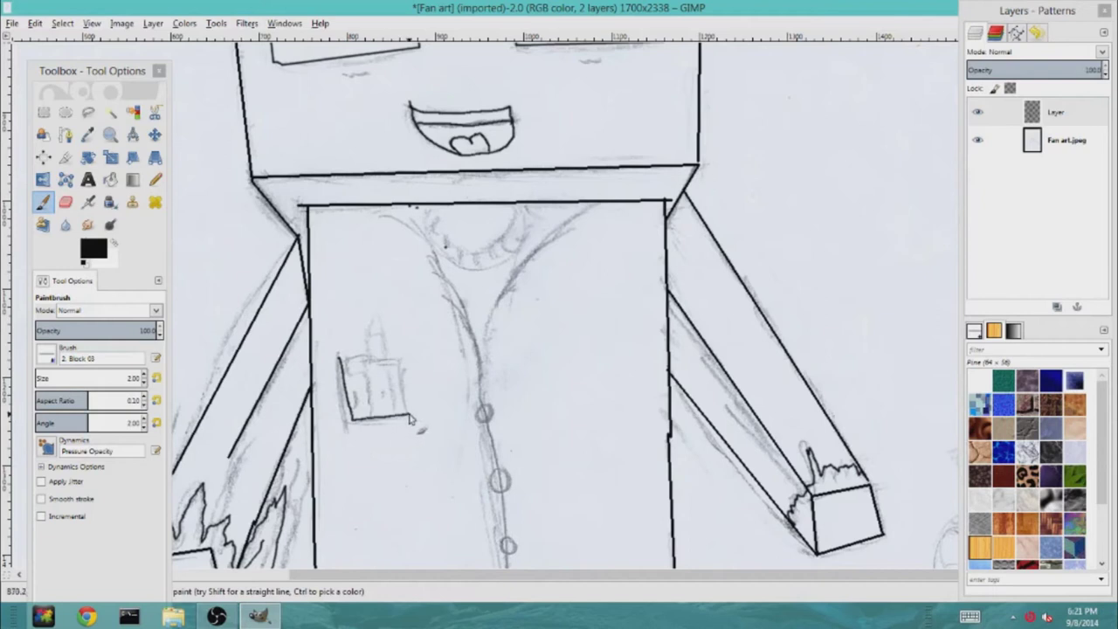
left_click_drag(358, 374, 362, 393)
left_click_drag(372, 371, 375, 394)
left_click_drag(391, 374, 397, 392)
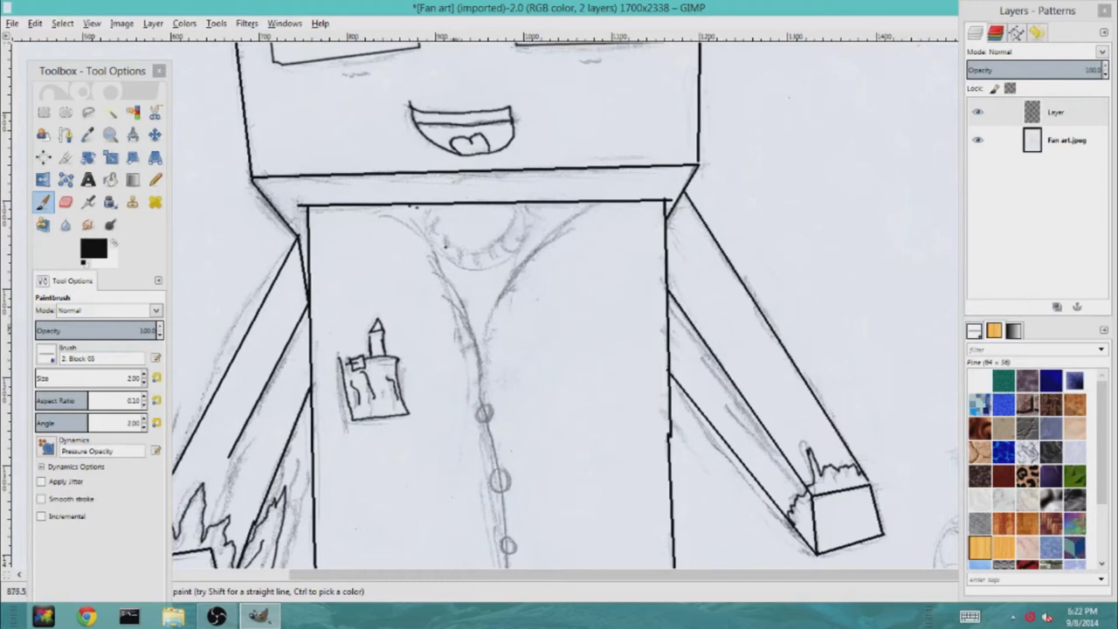
Draw the two curved jacket edges from the neckline to where they meet on the chest, and add the first button
mouse_move(366, 206)
left_mouse_down()
mouse_move(407, 223)
mouse_move(429, 250)
mouse_move(482, 380)
left_mouse_up()
mouse_move(599, 220)
left_mouse_down()
mouse_move(543, 276)
mouse_move(500, 349)
left_mouse_up()
scroll(486, 404, "down", 5)
scroll(516, 307, "up", 3)
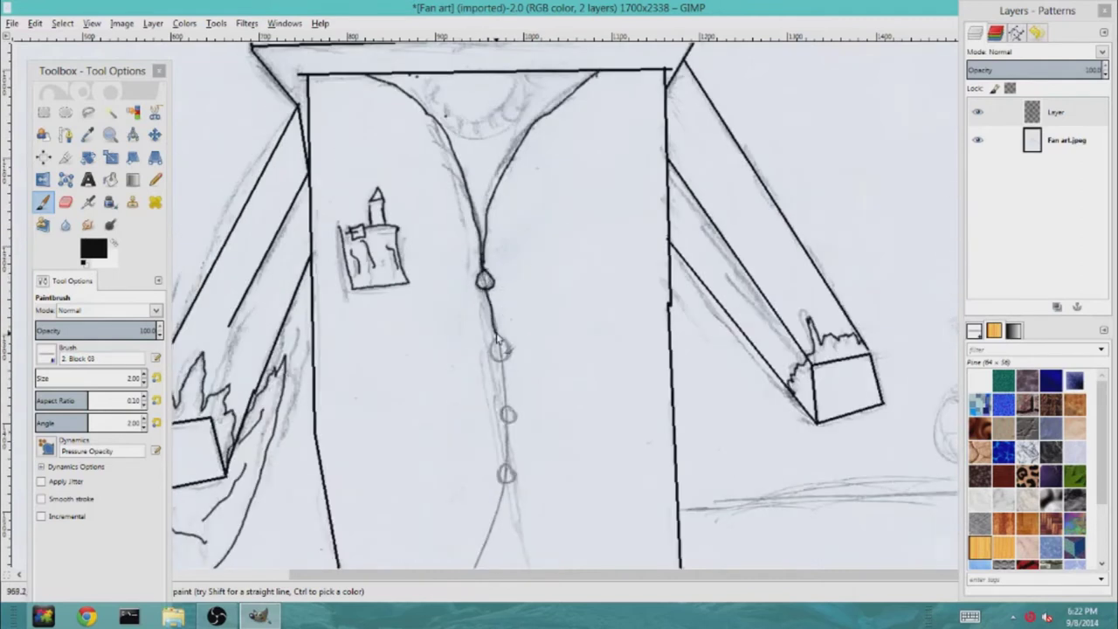
Undo the last strokes, redraw the front seam through the remaining round buttons, and split it into two lines towards the hem
key("ctrl+z")
key("ctrl+z")
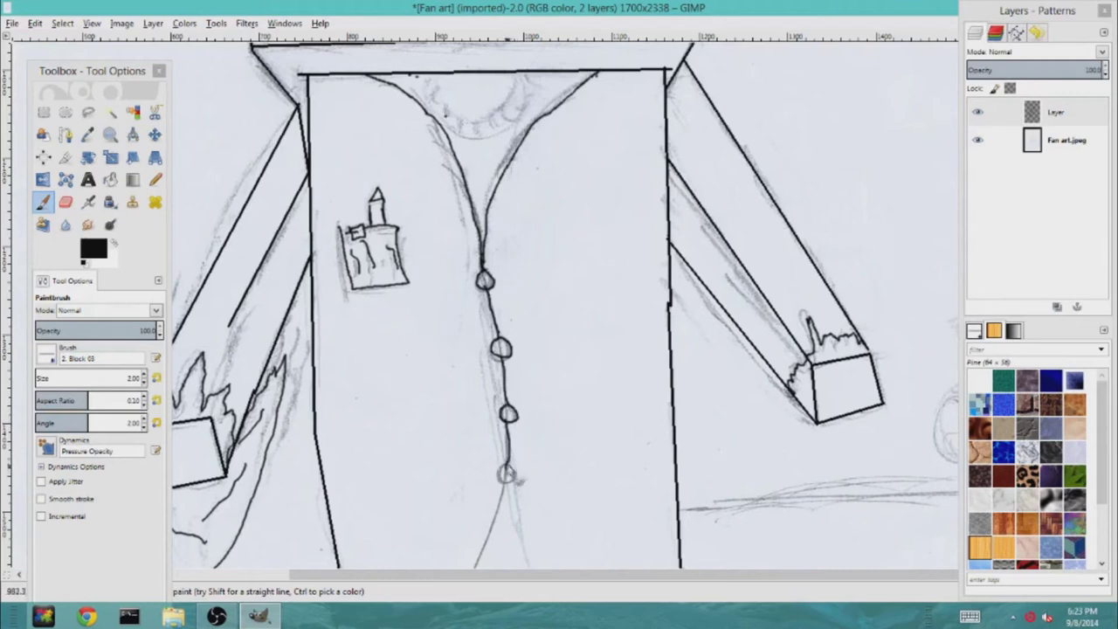
scroll(504, 491, "down", 5)
left_click_drag(523, 252, 536, 316)
left_click_drag(464, 325, 500, 264)
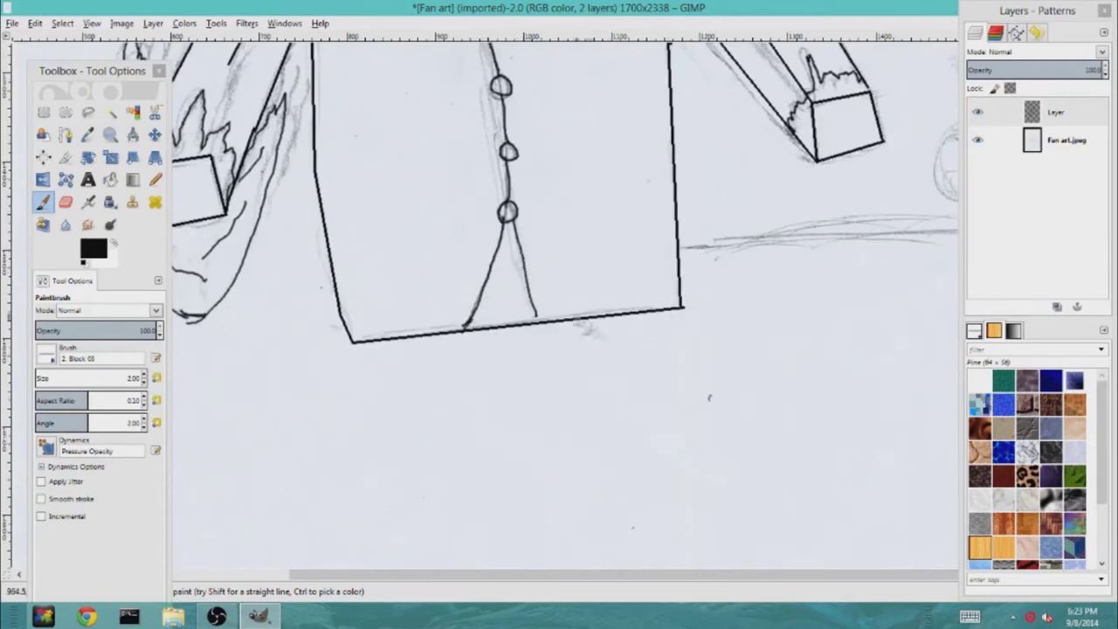
Hide the Fan art.jpeg layer to check the inked outlines over the whole figure, and show it again
scroll(536, 326, "up", 7)
scroll(532, 259, "down", 3)
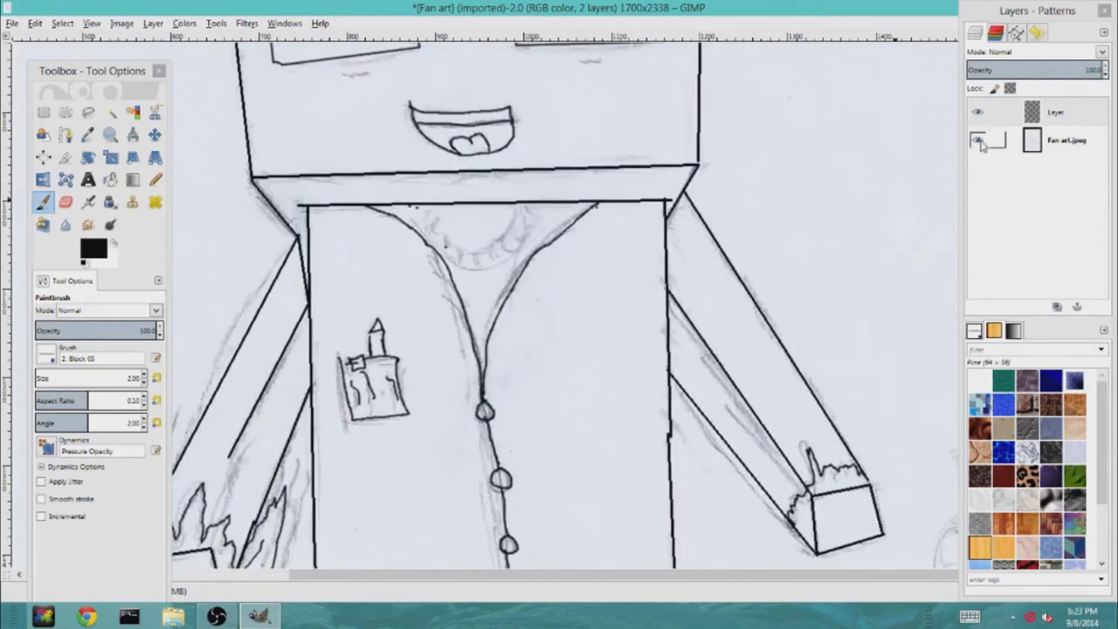
left_click(977, 139)
left_click(1055, 112)
scroll(701, 341, "up", 7)
scroll(701, 340, "down", 10)
scroll(701, 341, "up", 8)
left_click(977, 139)
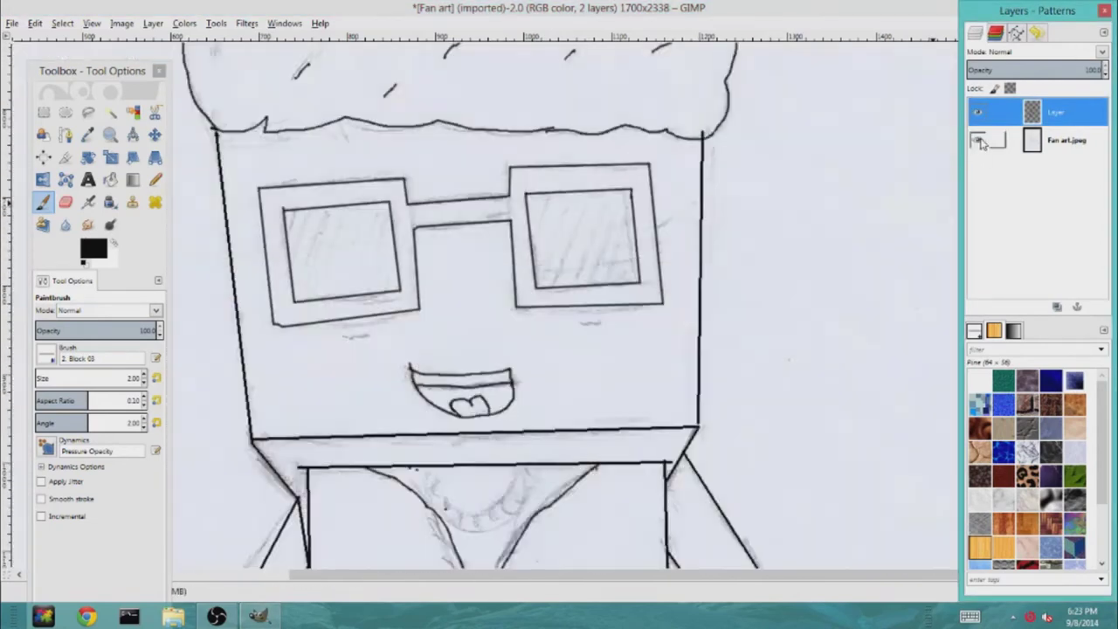
Ink the round shirt collar between the jacket edges with two concentric curves and short rib lines between them
scroll(552, 291, "down", 4)
left_click_drag(407, 207, 449, 251)
key("ctrl+z")
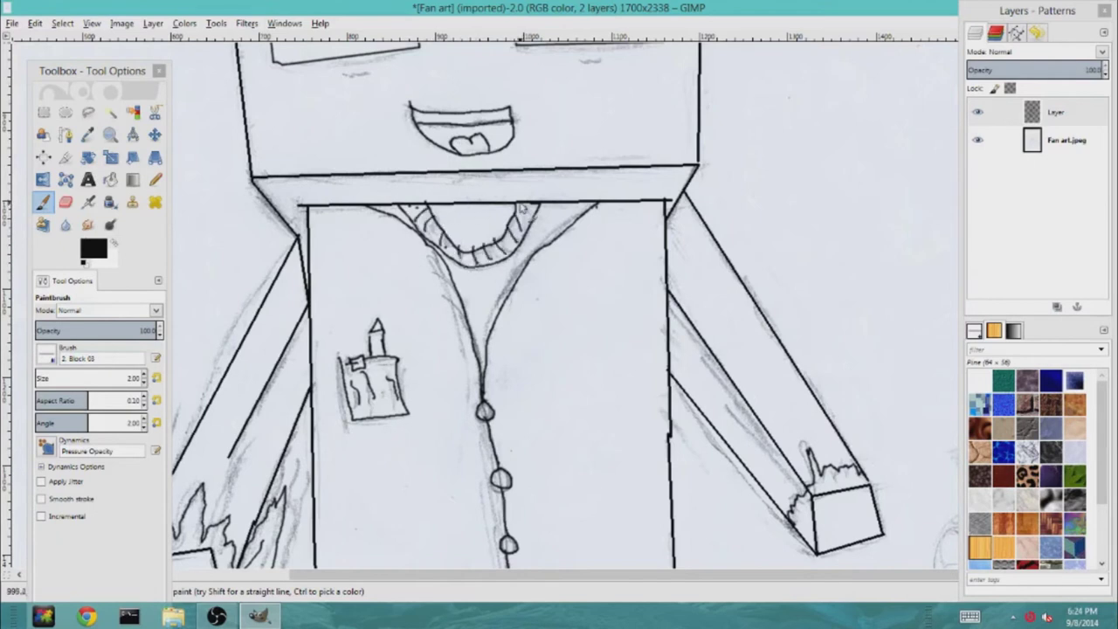
Try the Sand Dunes (AP) brush on the left lens of the glasses
scroll(565, 306, "up", 5)
left_click(53, 361)
left_click(118, 516)
right_click(304, 224)
left_click(293, 217)
left_click(1063, 142)
left_click(1086, 113)
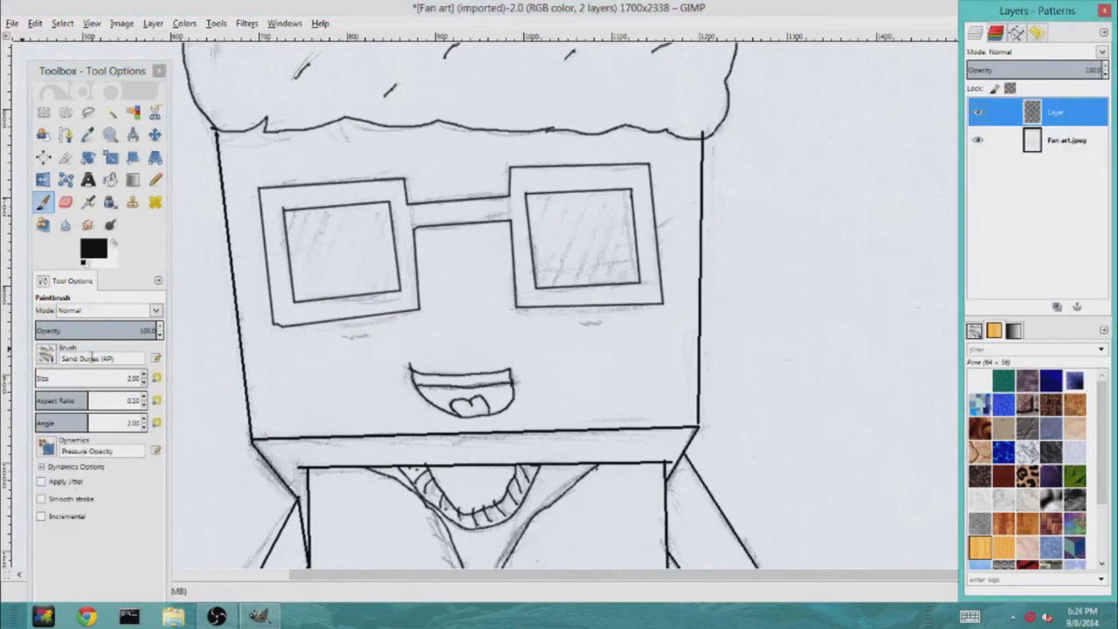
Try textured brushes inside the lenses and set the Sand Dunes (AP) brush spacing to 1.0
left_click(45, 353)
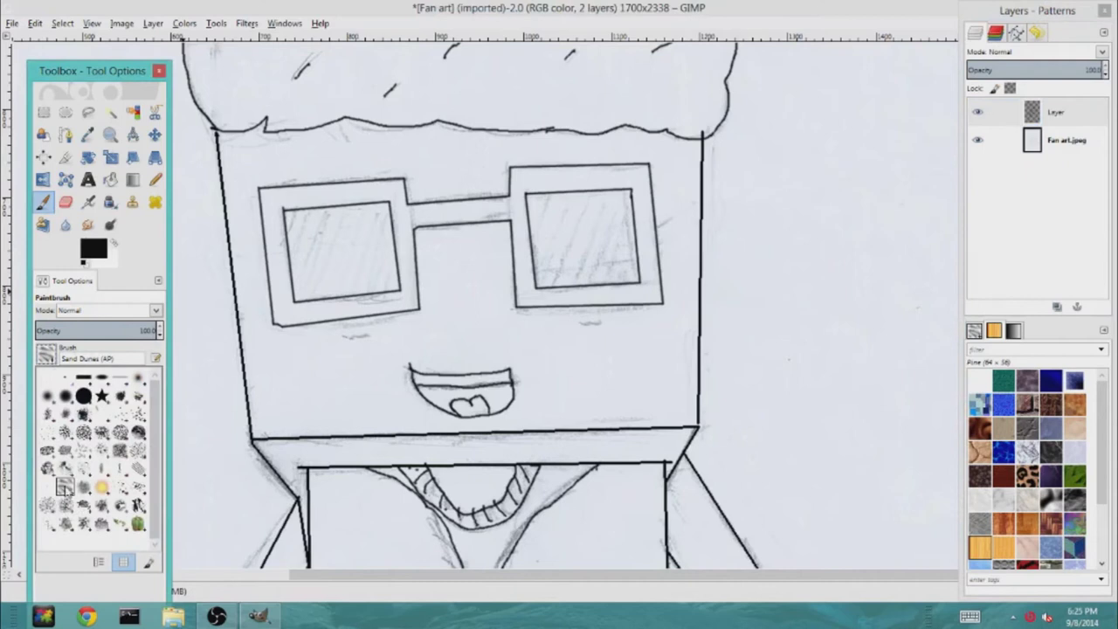
left_click(974, 330)
right_click(324, 260)
left_click(364, 247)
left_click(1051, 526)
left_click_drag(340, 223, 366, 241)
key("ctrl+z")
left_click(1027, 526)
left_click(575, 215)
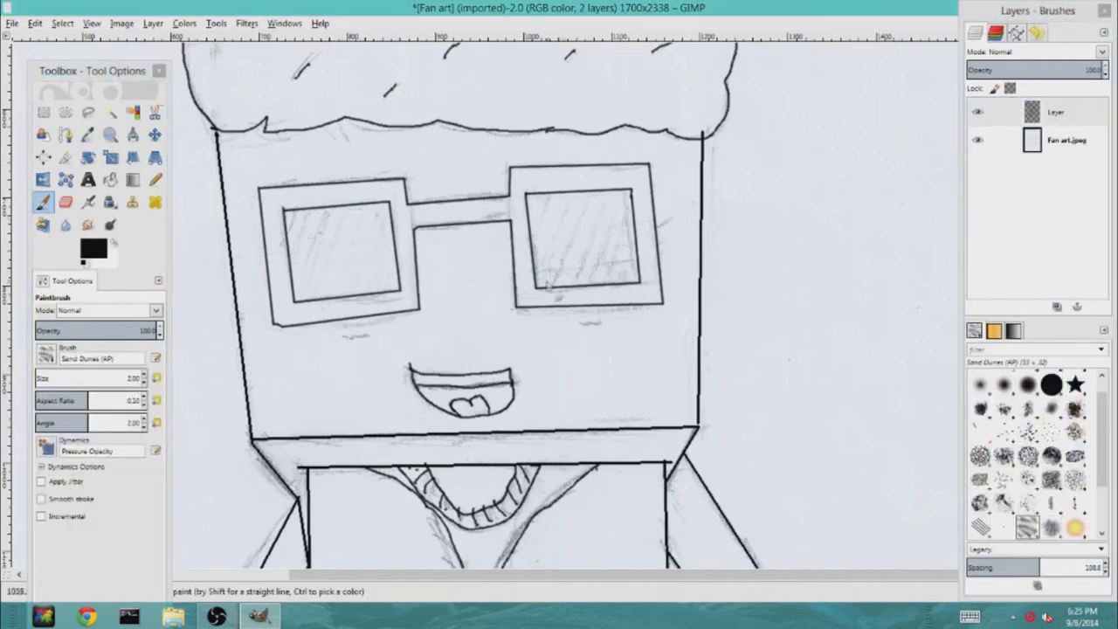
left_click_drag(1041, 568, 966, 568)
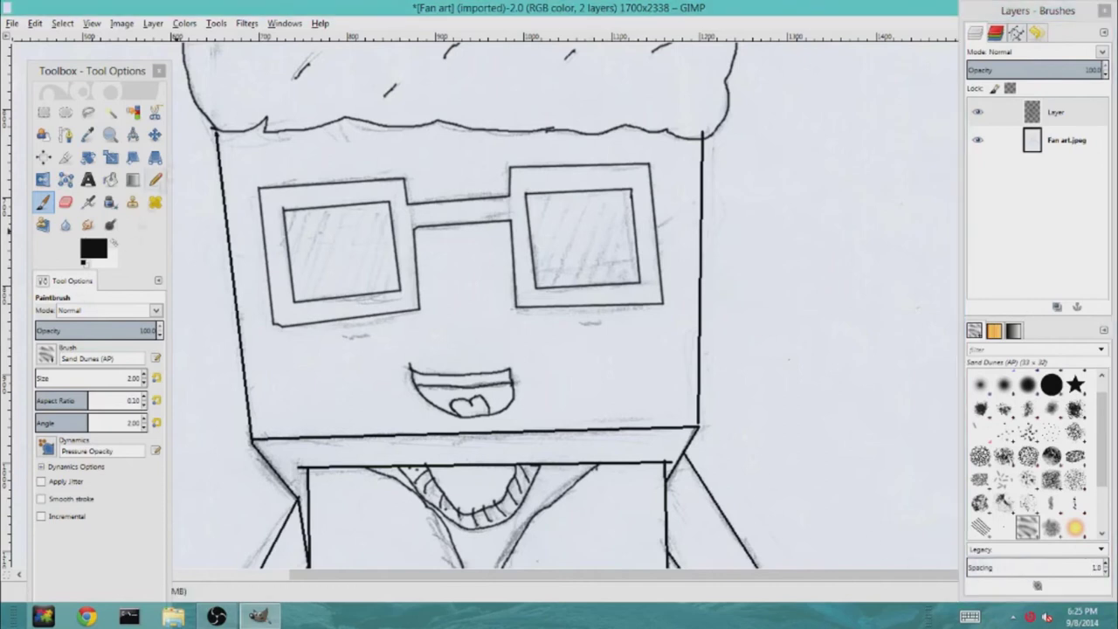
Switch the brush back to 2. Block 03 and hatch both lenses of the glasses with slanted lines
left_click(48, 353)
left_click(121, 381)
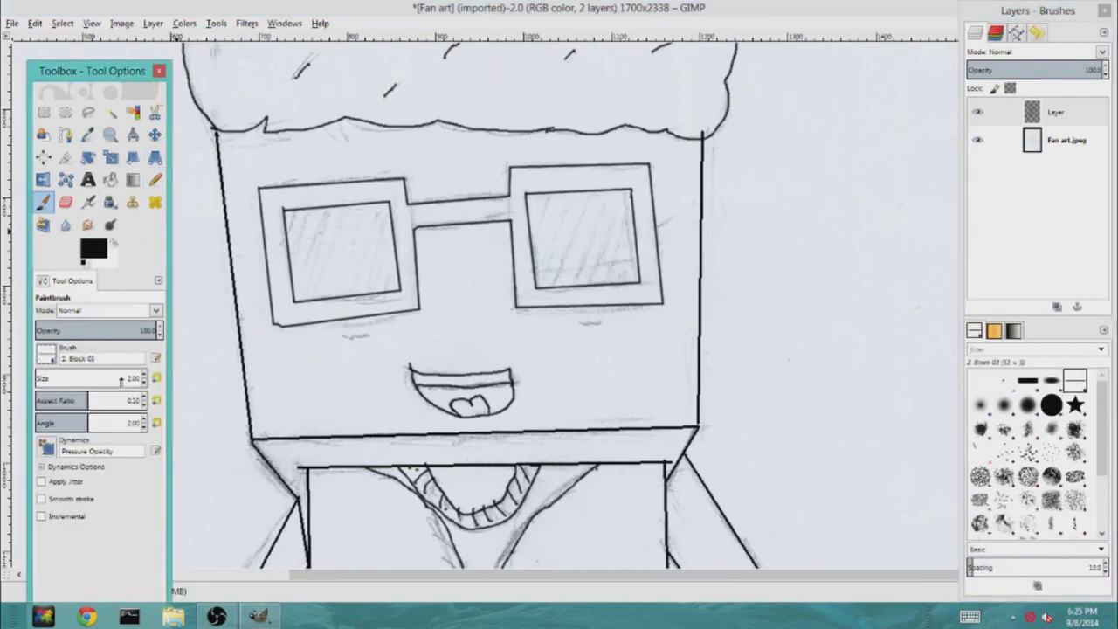
scroll(492, 372, "up", 4)
scroll(472, 376, "down", 4)
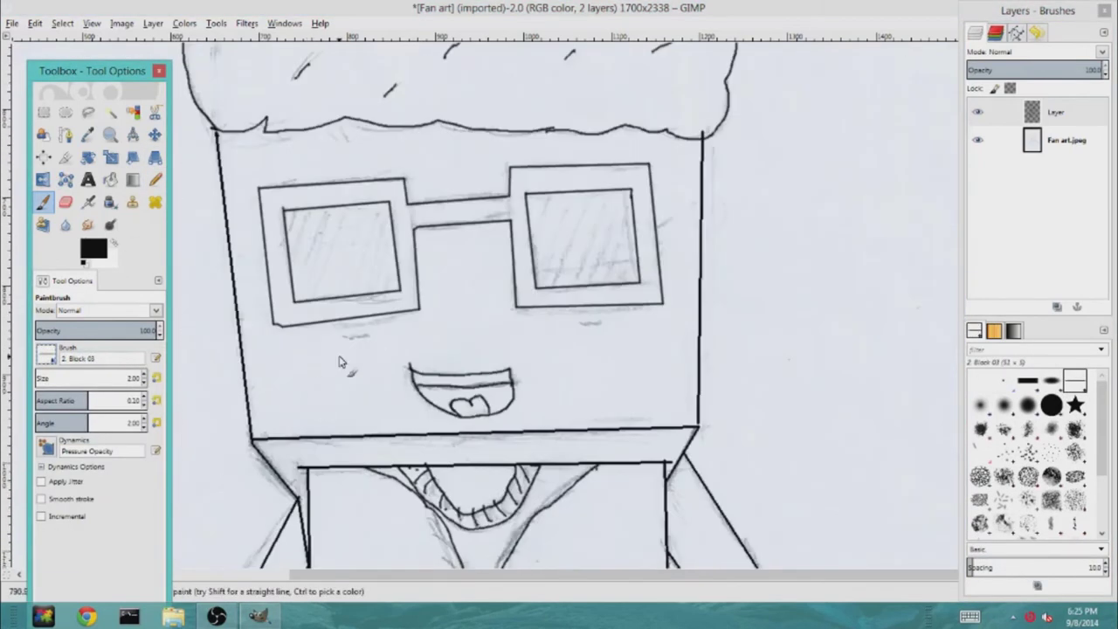
left_click_drag(310, 207, 306, 219)
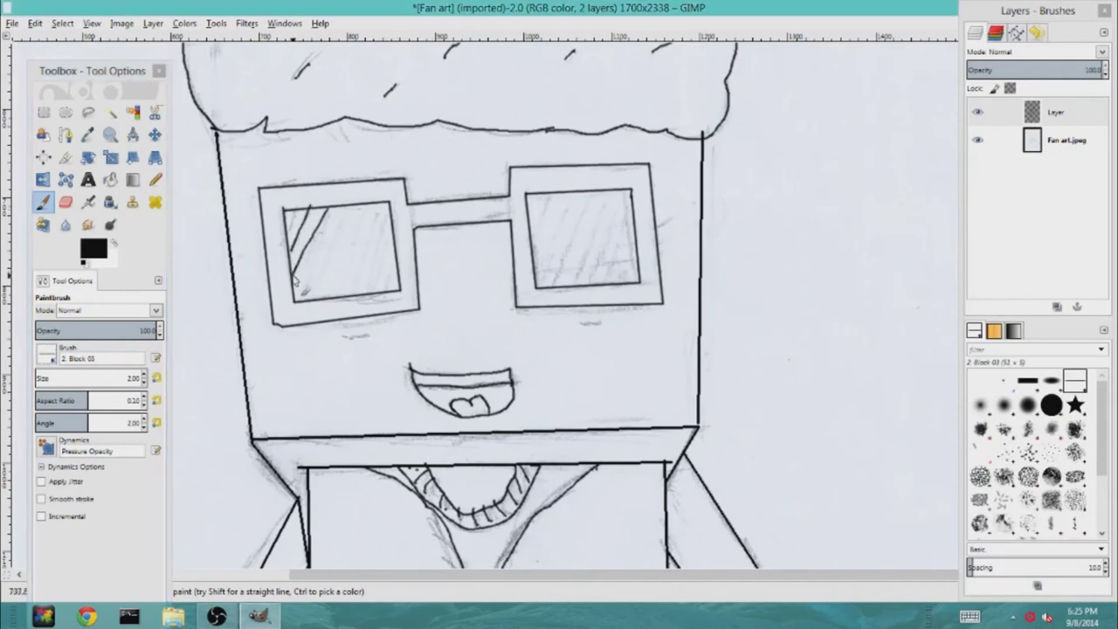
left_click_drag(342, 210, 317, 242)
key("ctrl+z")
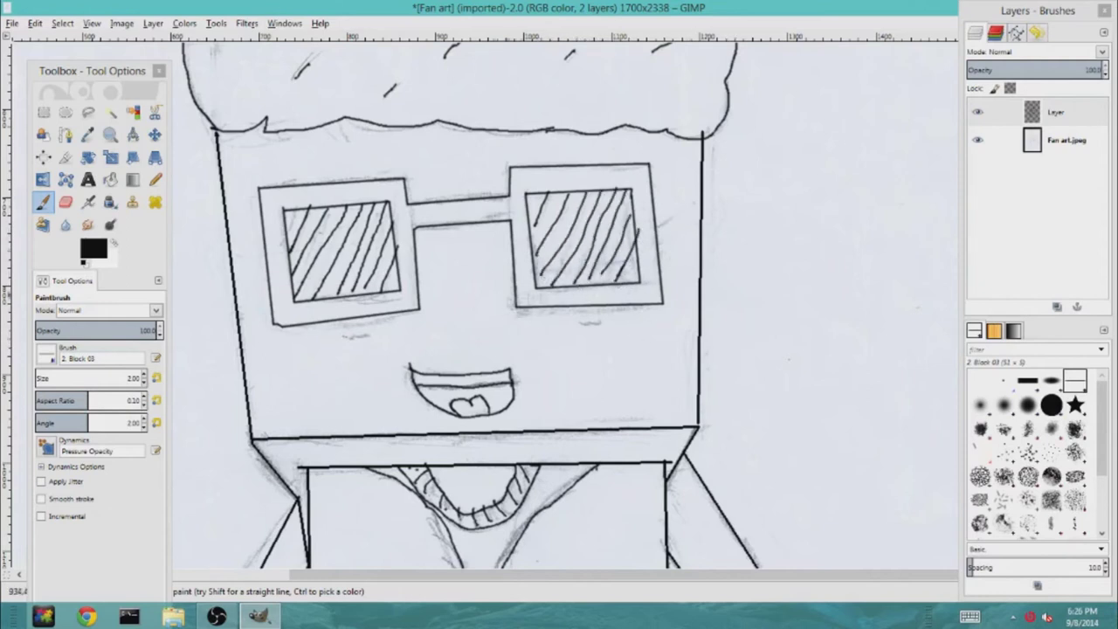
Ink the short cheek marks beneath both glasses frames
scroll(559, 476, "down", 4)
scroll(559, 479, "up", 3)
left_click_drag(484, 574, 509, 574)
scroll(611, 559, "down", 2)
scroll(731, 564, "up", 1)
scroll(730, 565, "up", 8)
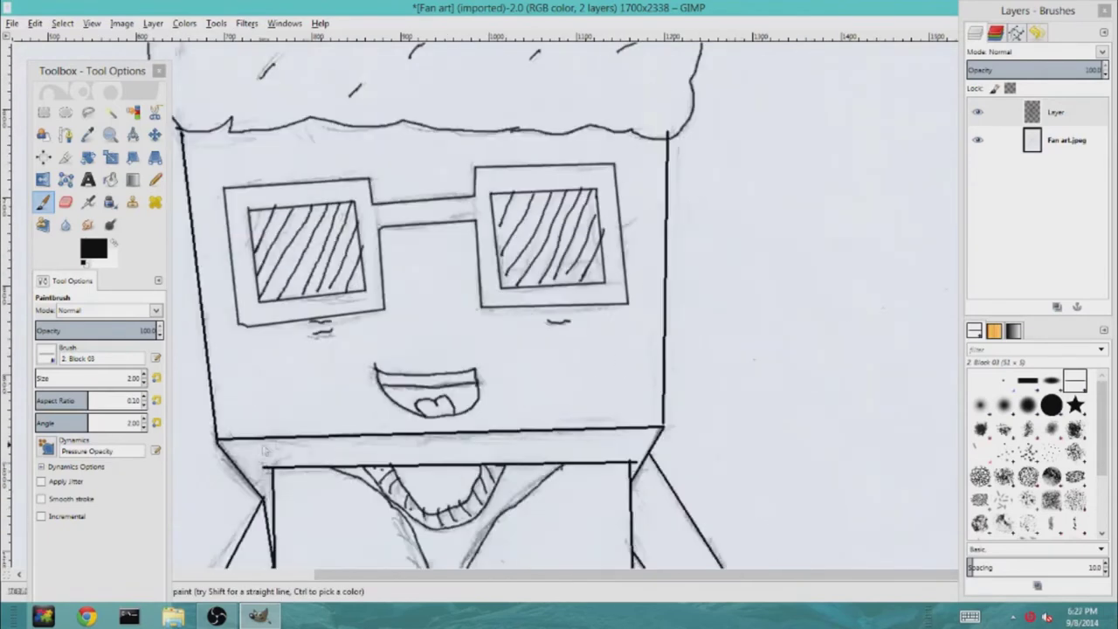
Hide the Fan art.jpeg sketch layer and look over the finished outlines
left_click(977, 140)
scroll(449, 293, "down", 10)
scroll(449, 295, "up", 8)
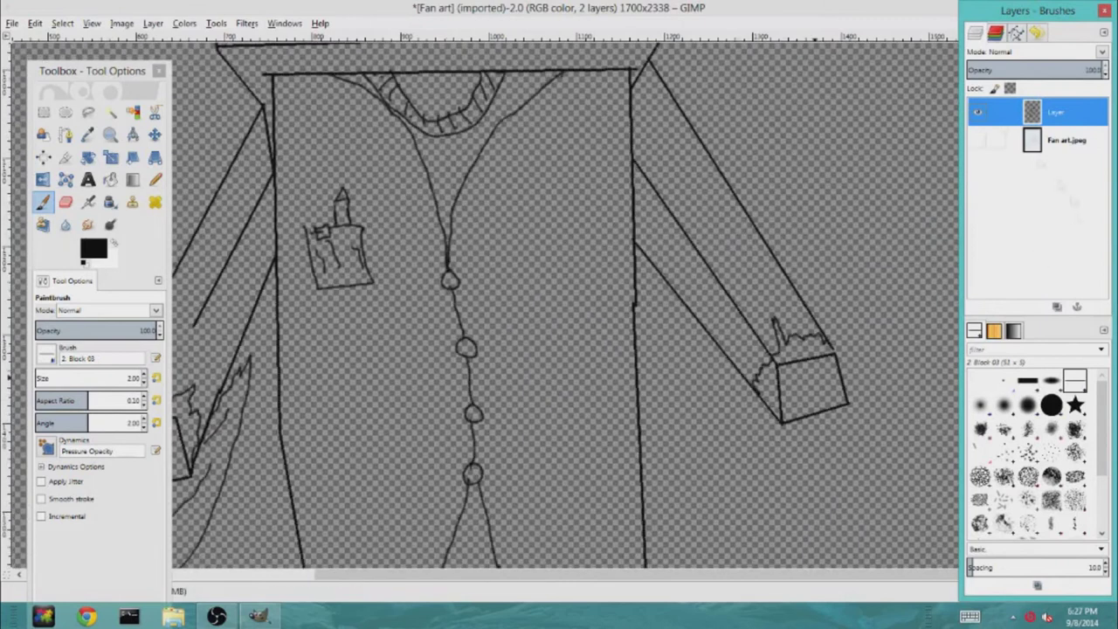
Add a new transparent layer of 1700 × 2338 px
left_click(81, 249)
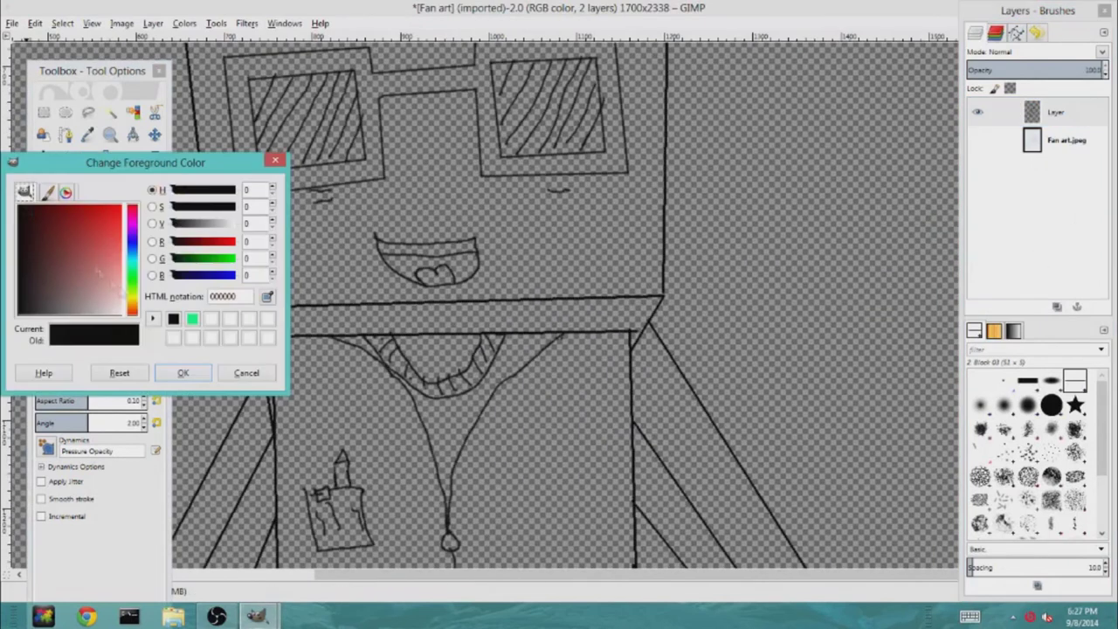
left_click(153, 22)
left_click(185, 37)
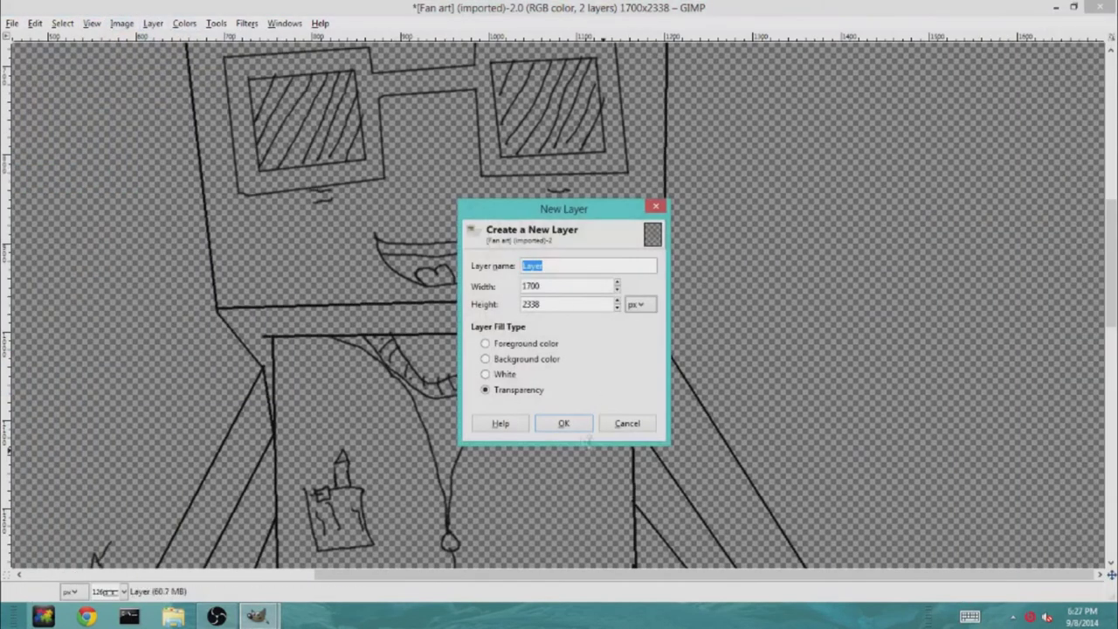
left_click(569, 424)
key("ctrl+z")
Mix a peach skin colour, f9e1c4, as the foreground and paint a test stroke beside the character on the new layer
left_click(133, 301)
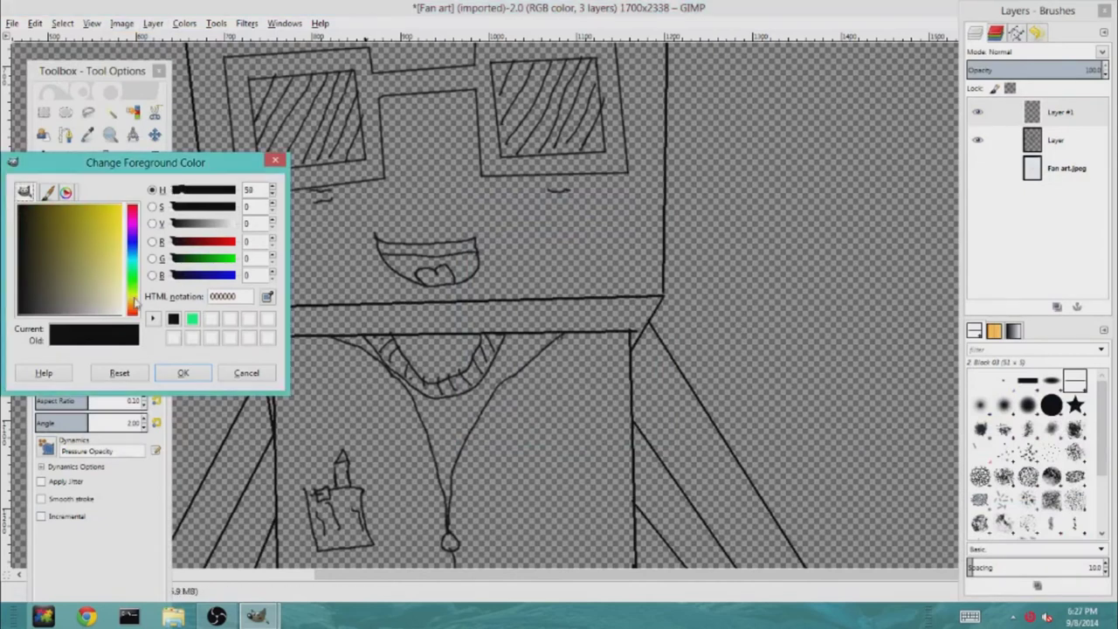
left_click(98, 210)
left_click_drag(90, 221, 121, 204)
left_click_drag(132, 269, 132, 301)
left_click_drag(234, 208, 229, 209)
mouse_move(192, 278)
left_mouse_down()
mouse_move(173, 277)
mouse_move(207, 277)
left_mouse_up()
mouse_move(933, 175)
left_mouse_down()
mouse_move(852, 259)
mouse_move(812, 269)
left_mouse_up()
left_click_drag(121, 265, 121, 279)
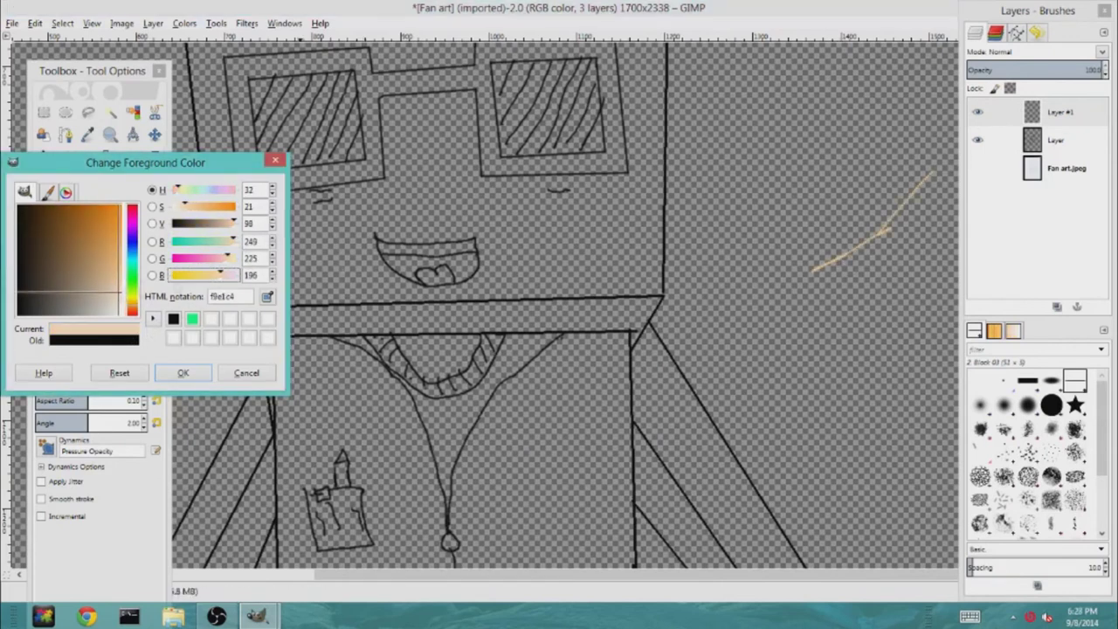
Paint more test swatches beside the character and fine-tune the foreground to a light peach skin tone
left_click_drag(831, 175, 868, 180)
left_click(115, 297)
left_click(122, 300)
left_click_drag(895, 295, 838, 325)
left_click_drag(118, 295, 121, 292)
left_click_drag(840, 308, 755, 304)
left_click(184, 373)
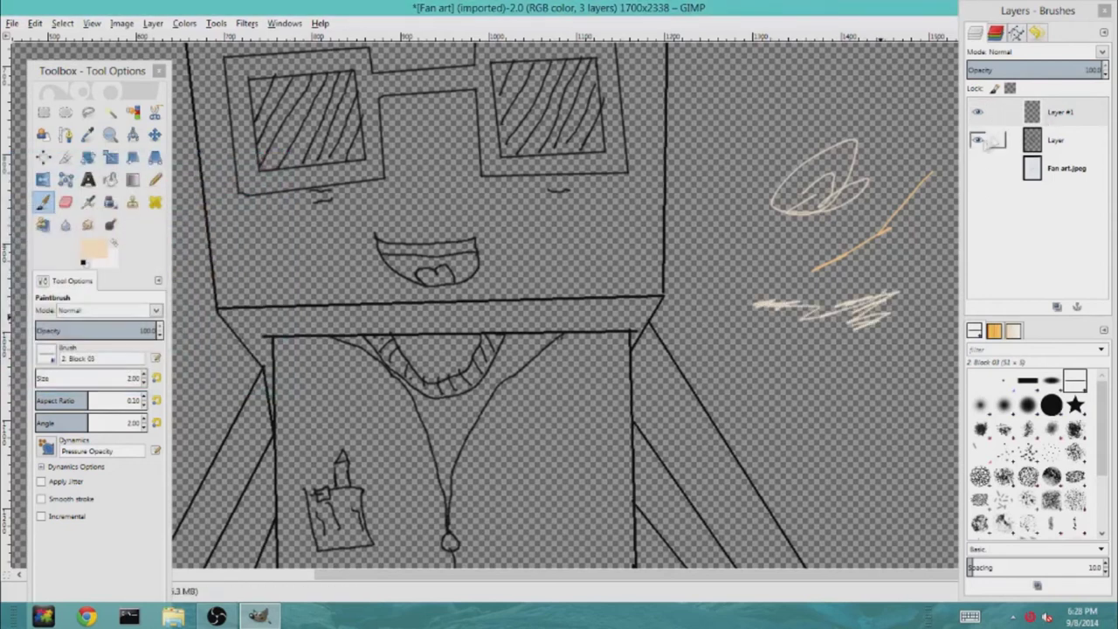
Hide Layer #1, select the outline layer, and try a bucket fill of the face with the skin tone, then undo it
left_click(978, 112)
left_click(1057, 139)
left_click(110, 179)
left_click(569, 250)
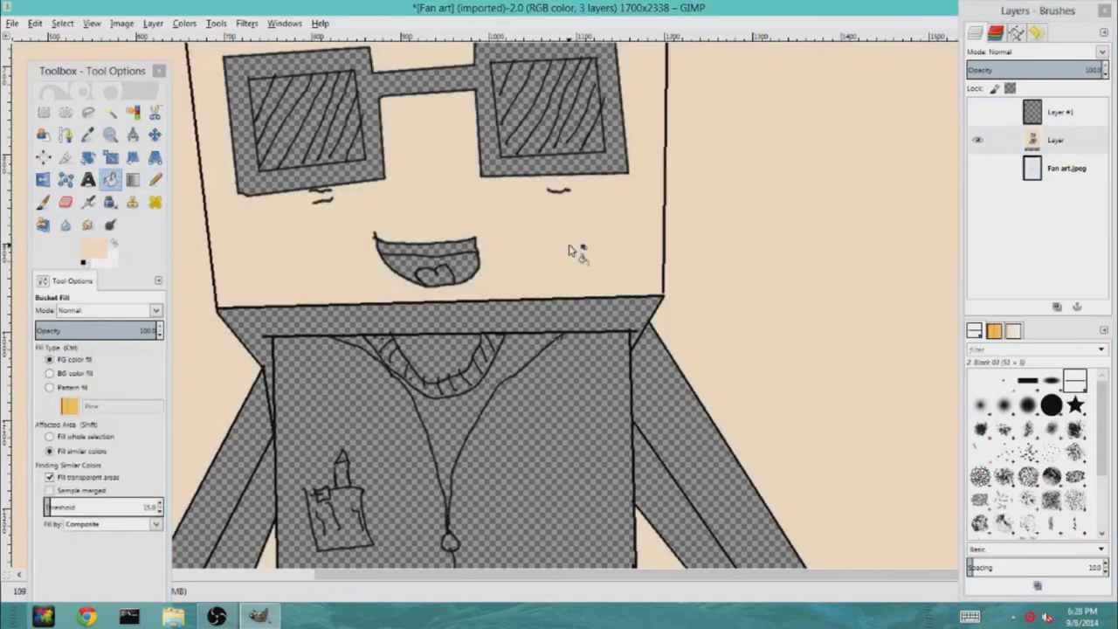
key("ctrl+z")
Switch to the Pencil with a near-black colour and touch up the face outline at its lower right corner
scroll(572, 245, "up", 5)
left_click(156, 180)
left_click(111, 260)
left_click_drag(35, 220, 10, 217)
left_click(184, 373)
left_click(115, 243)
scroll(348, 433, "down", 3)
left_click(666, 425)
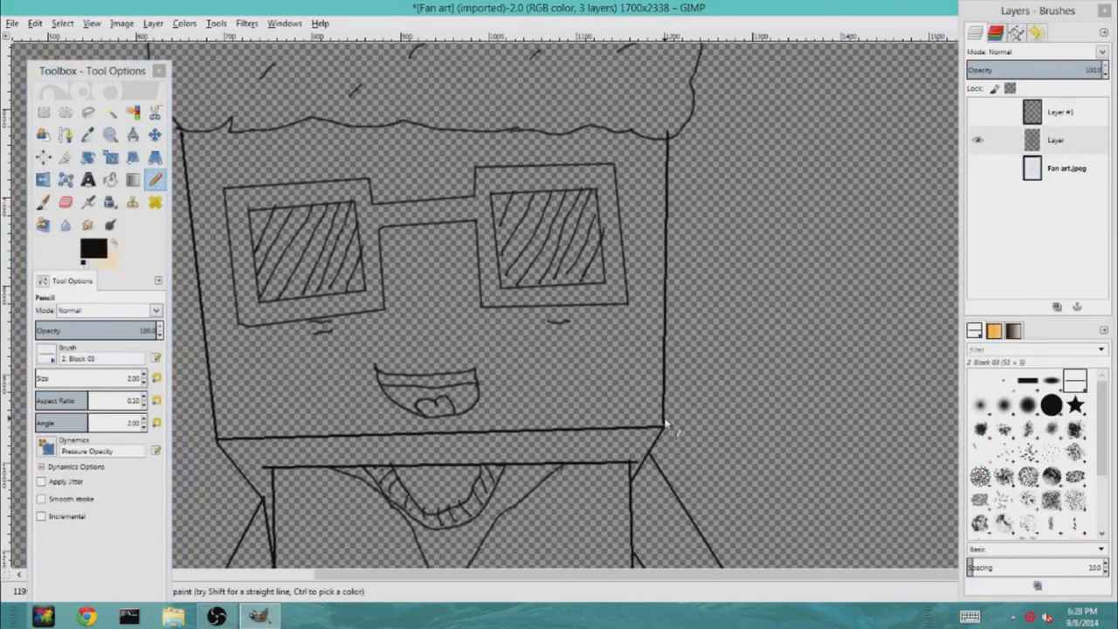
scroll(665, 426, "up", 5)
scroll(681, 369, "down", 3)
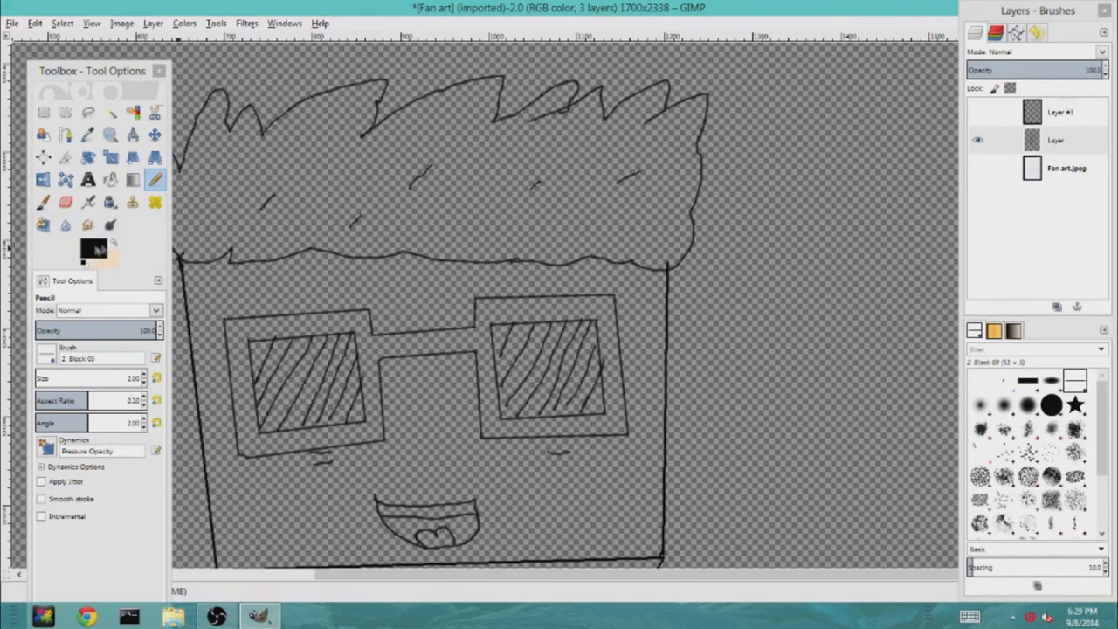
Show Layer #1 again and sample the orange-tan test stroke beside the character as the fill colour
left_click(114, 245)
left_click(110, 179)
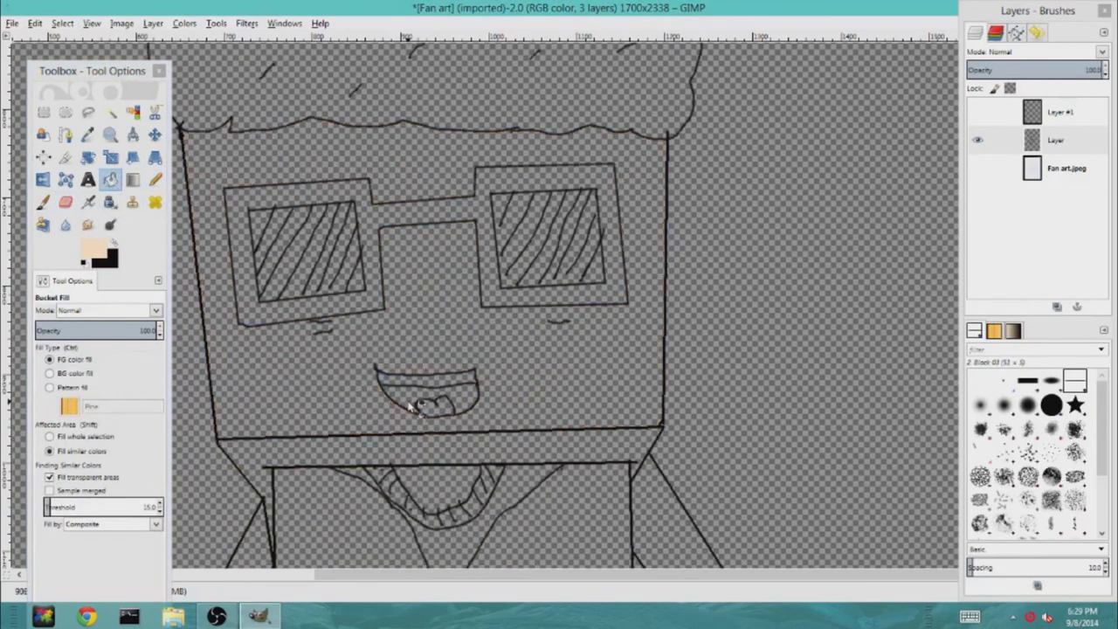
left_click(1083, 121)
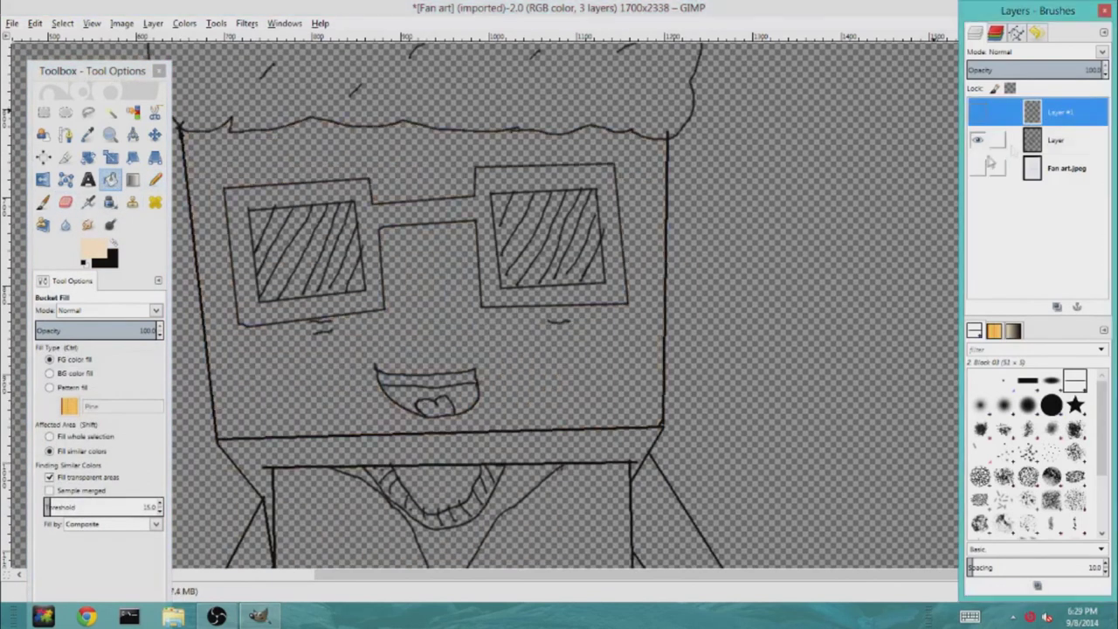
left_click(978, 113)
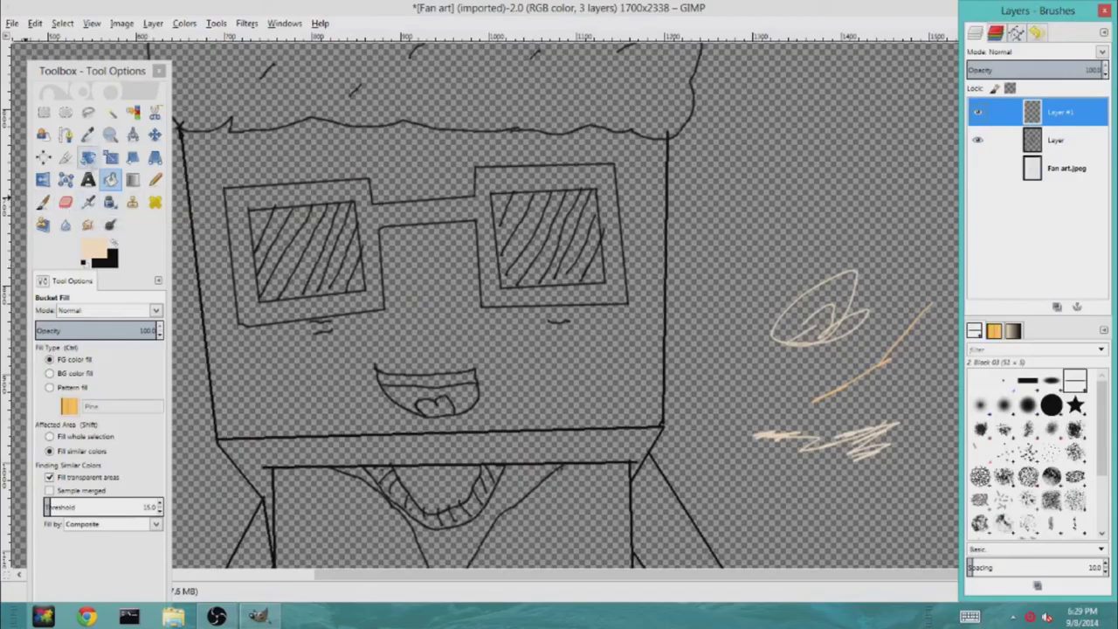
left_click(87, 133)
left_click(882, 351)
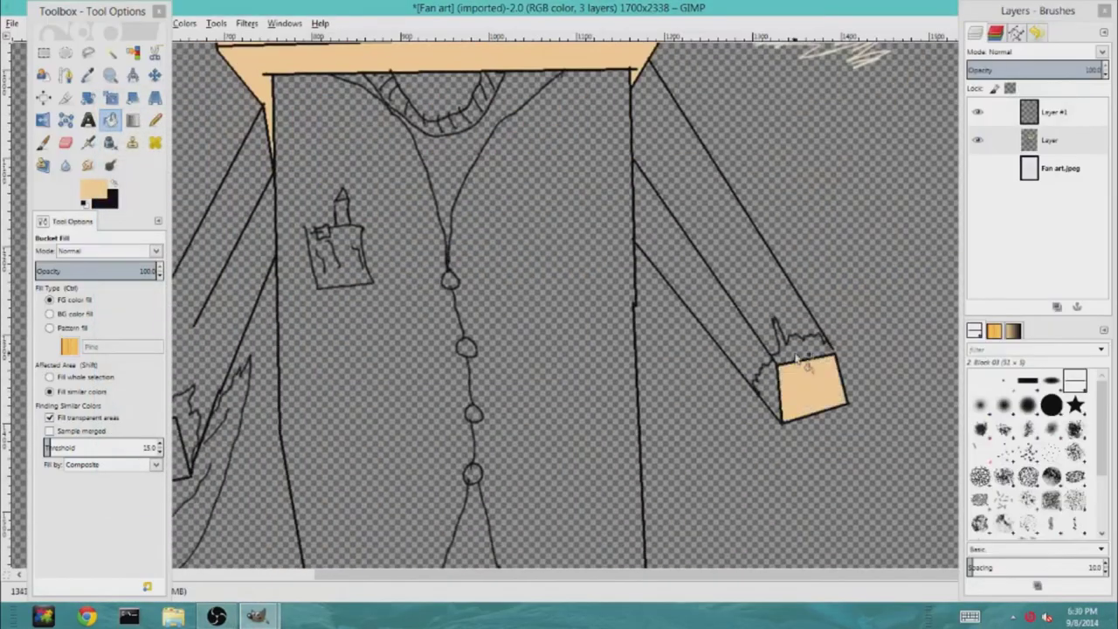
Try a tan bucket fill beside the character's right-hand cuff and undo it
left_click(874, 367)
key("ctrl+z")
key("x")
key("n")
scroll(524, 349, "up", 5)
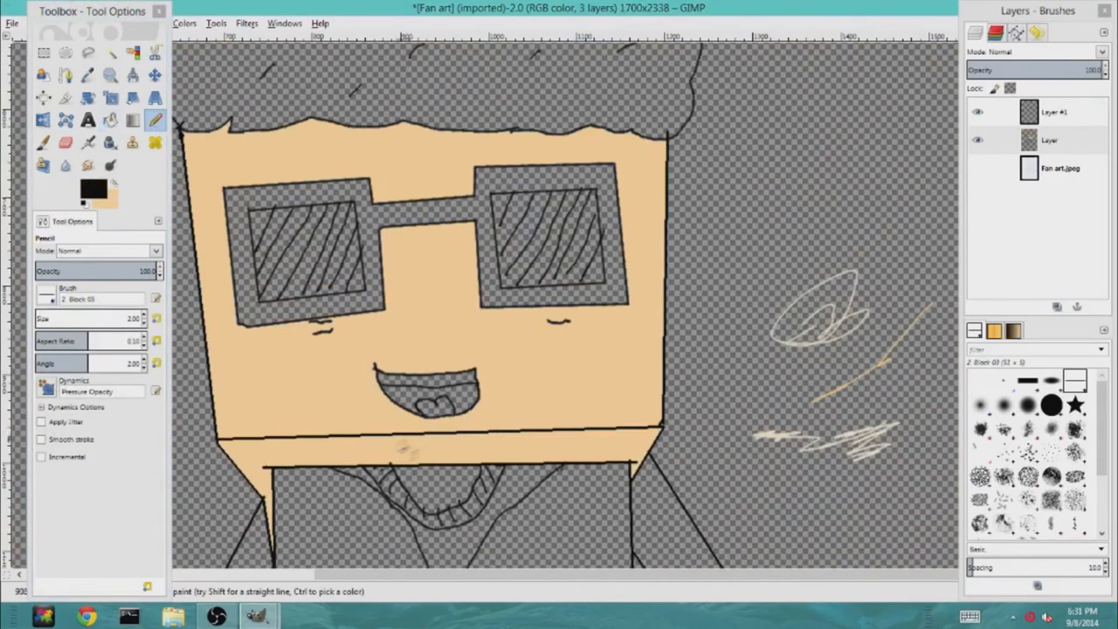
scroll(524, 350, "down", 4)
scroll(242, 406, "up", 2)
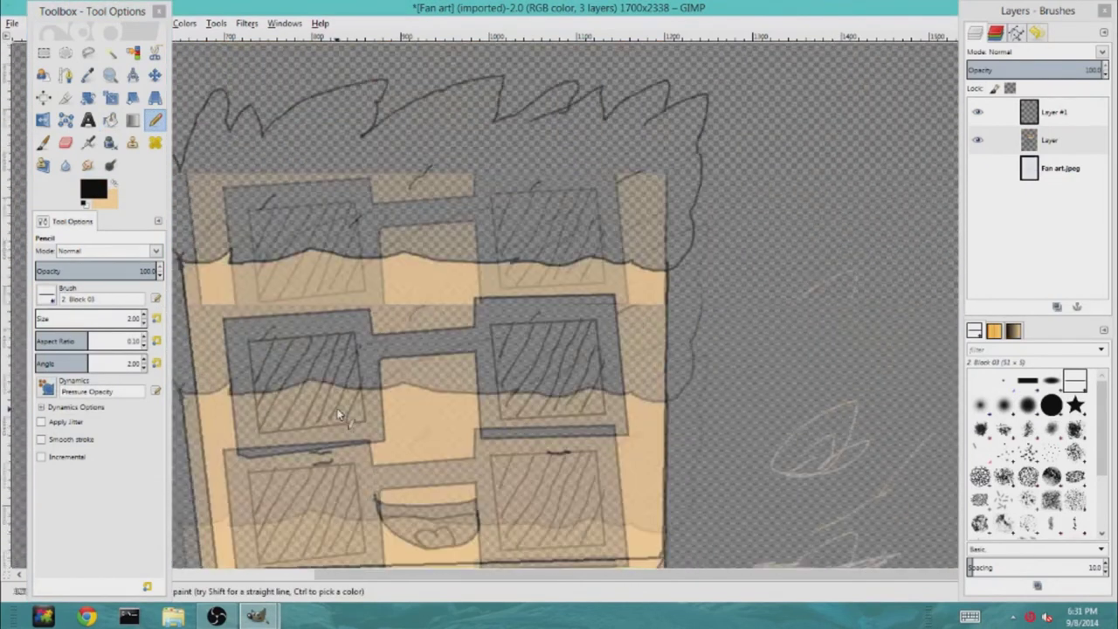
Bucket fill the hair with brown 7b5410 and refill it with a darker brown
left_click(93, 189)
left_click(34, 204)
left_click(183, 372)
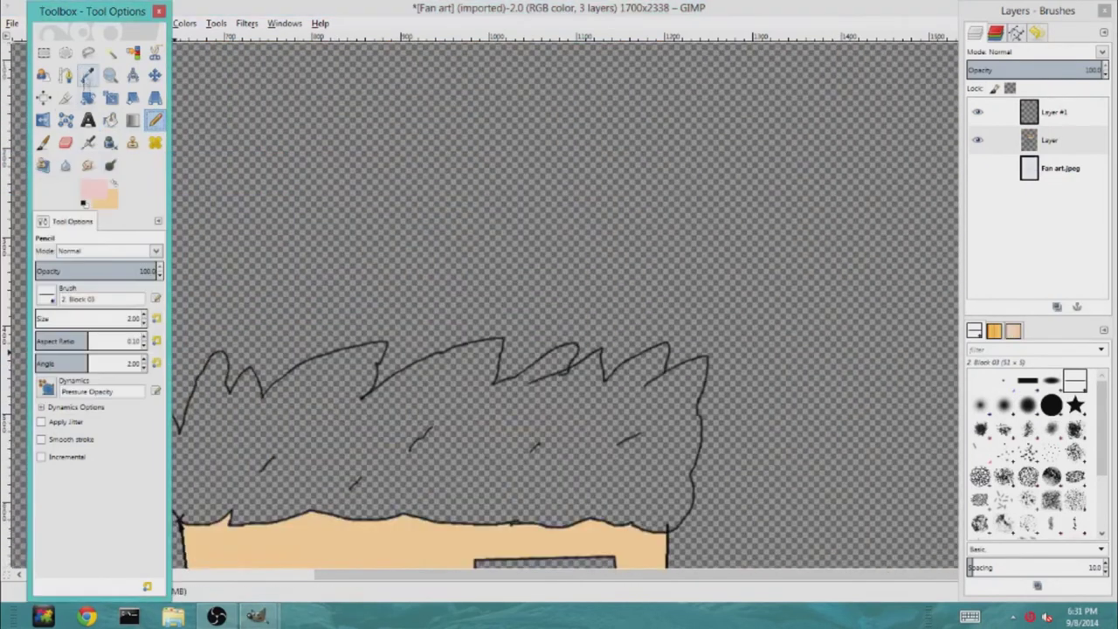
left_click(367, 214)
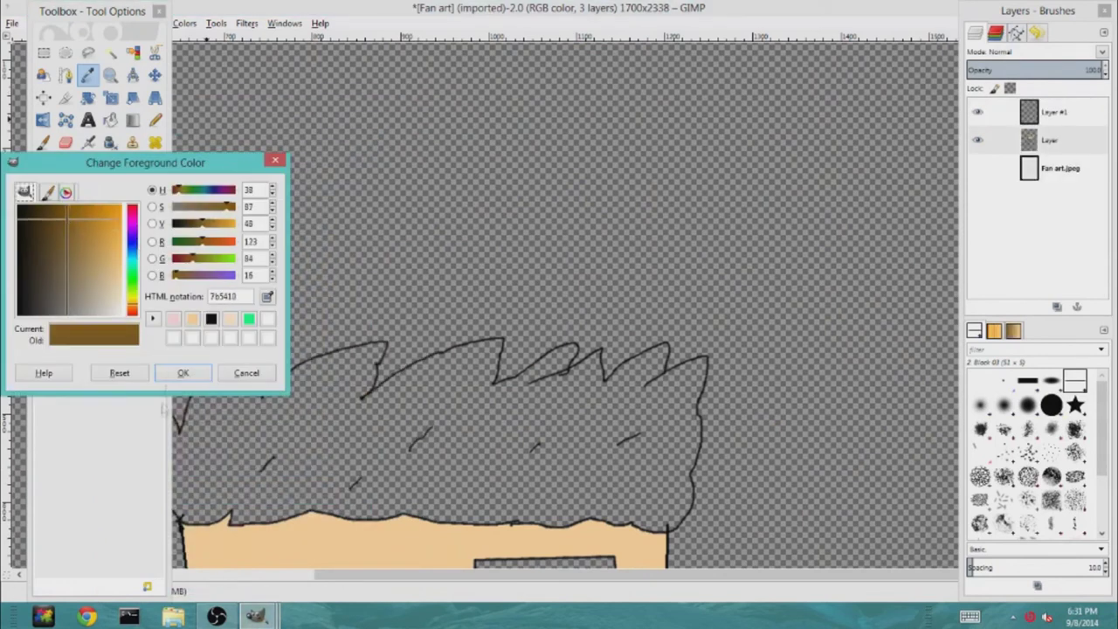
left_click(183, 372)
key("shift+b")
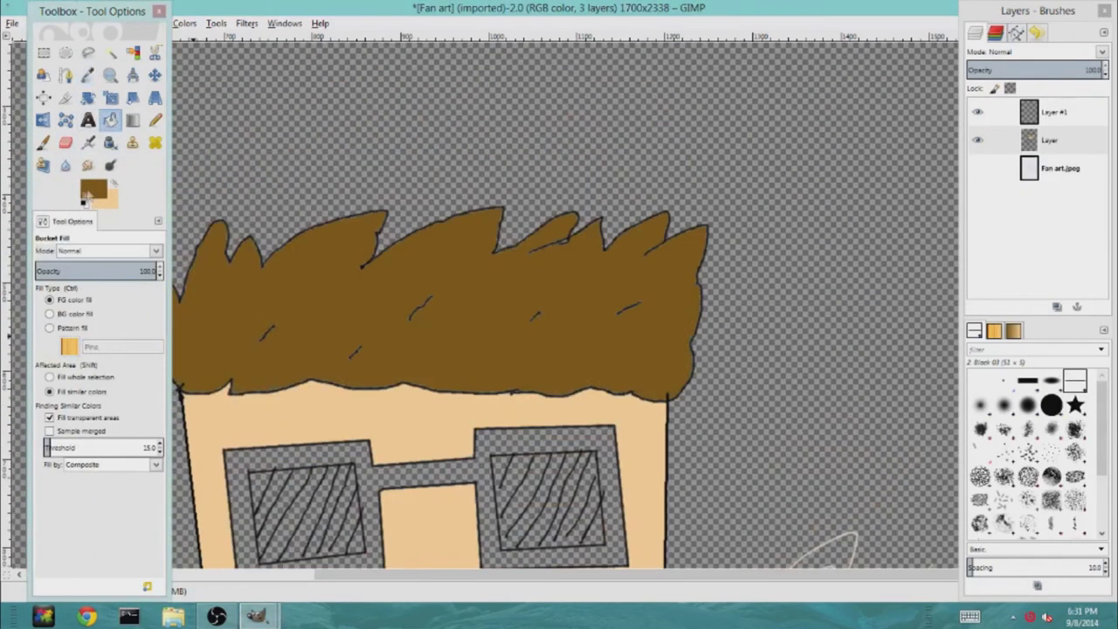
left_click(94, 189)
left_click(180, 369)
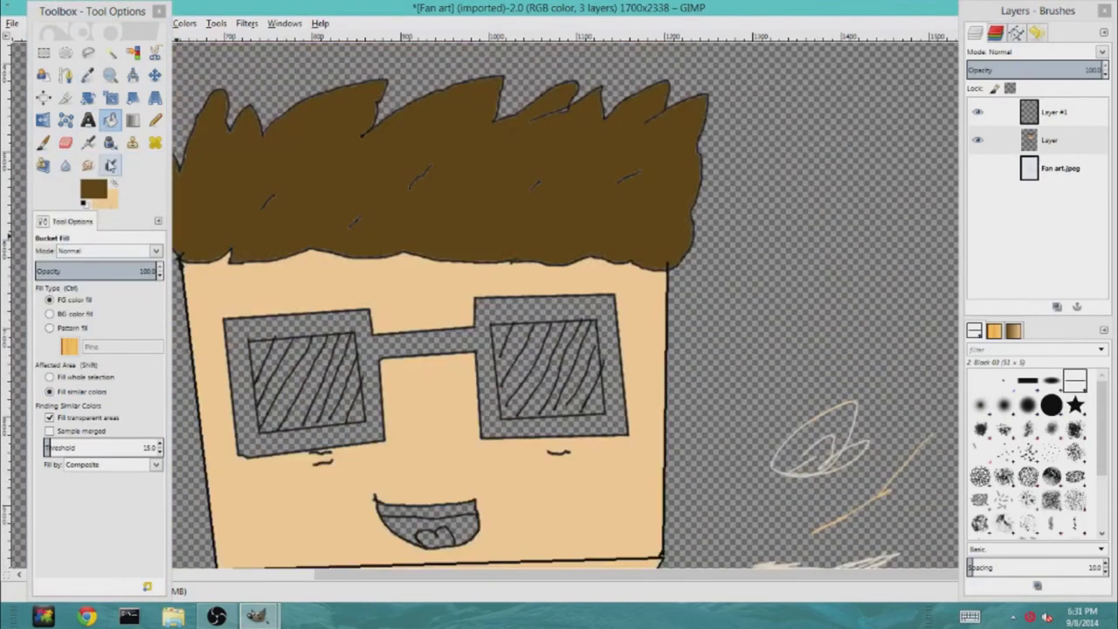
Set the foreground to black 000000 and bucket fill the glasses frame
left_click(95, 197)
left_click_drag(50, 236, 26, 308)
left_click(182, 372)
left_click(309, 323)
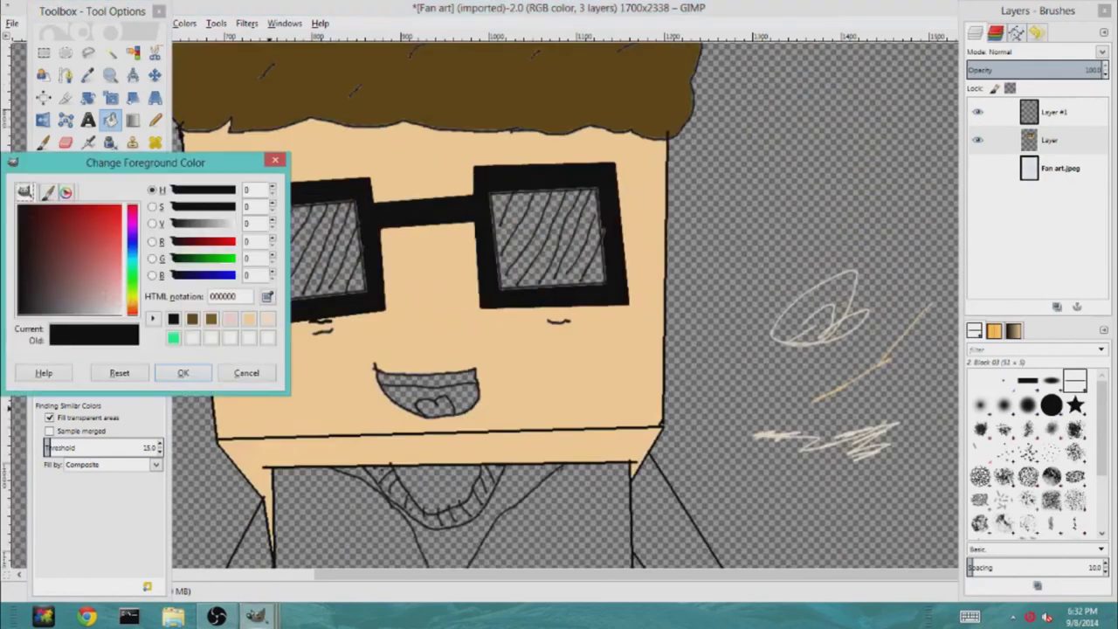
Mix an off-white foreground colour and bucket fill both halves of the coat and its sleeves
left_click(131, 289)
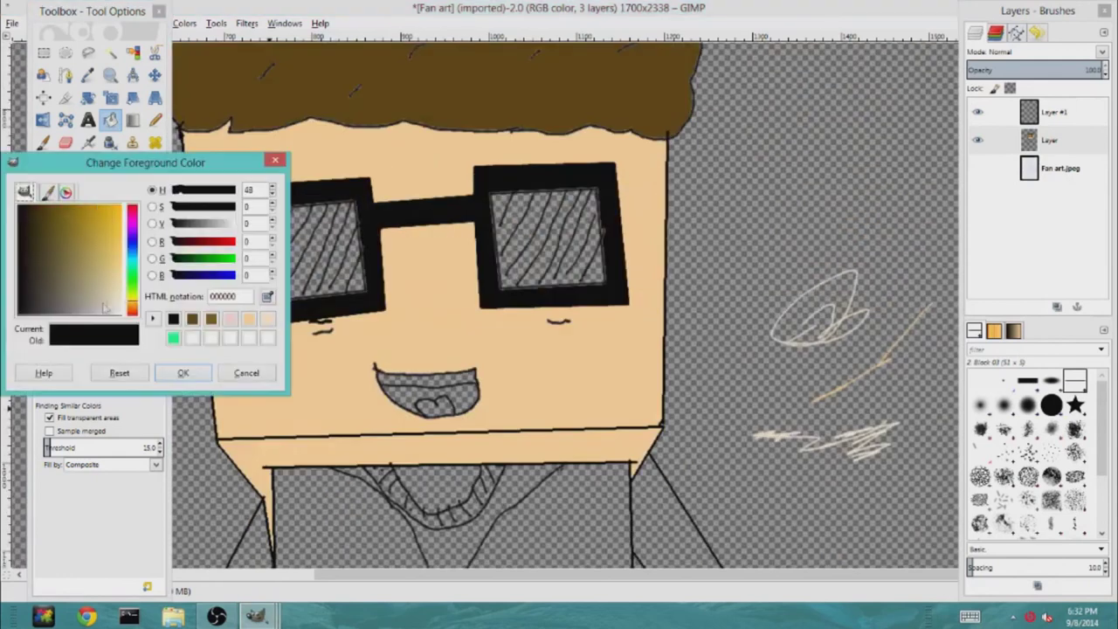
left_click(119, 313)
left_click(183, 373)
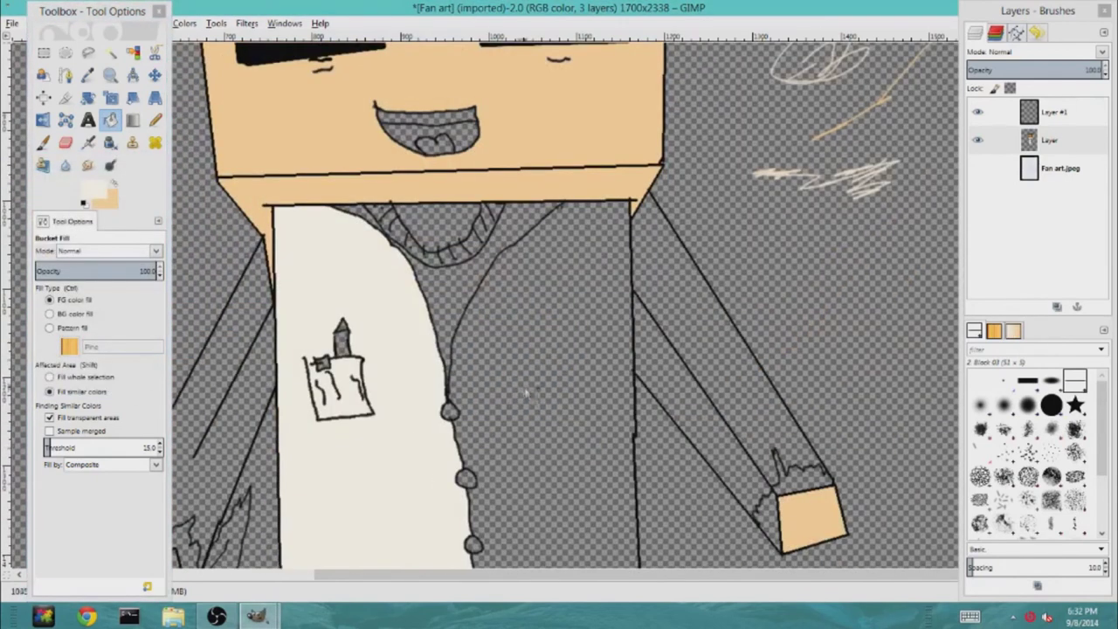
left_click(531, 394)
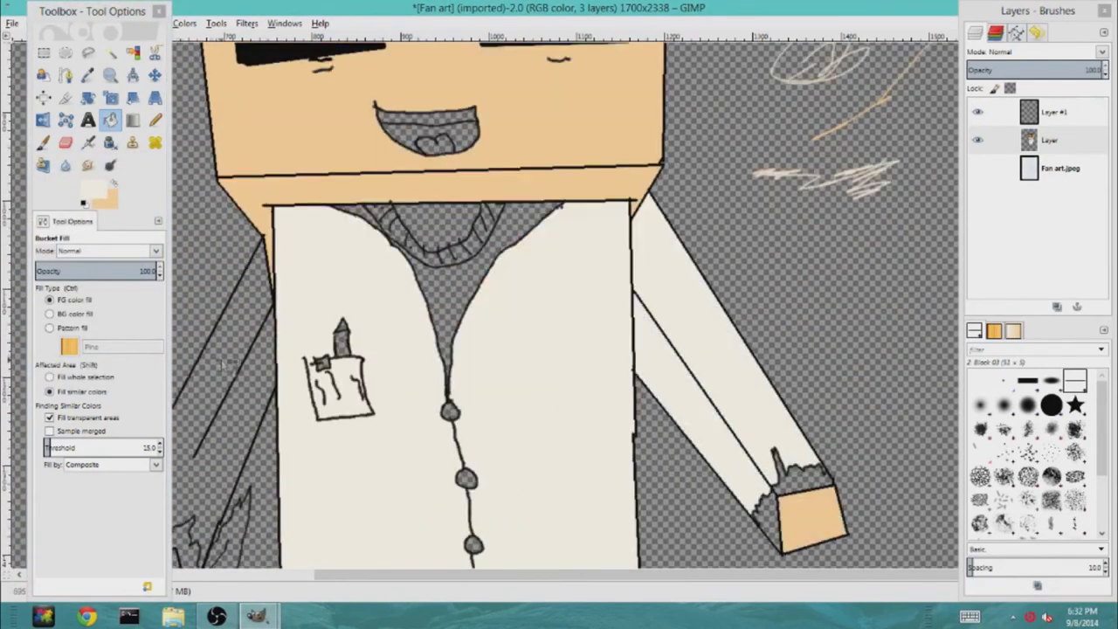
left_click(184, 452)
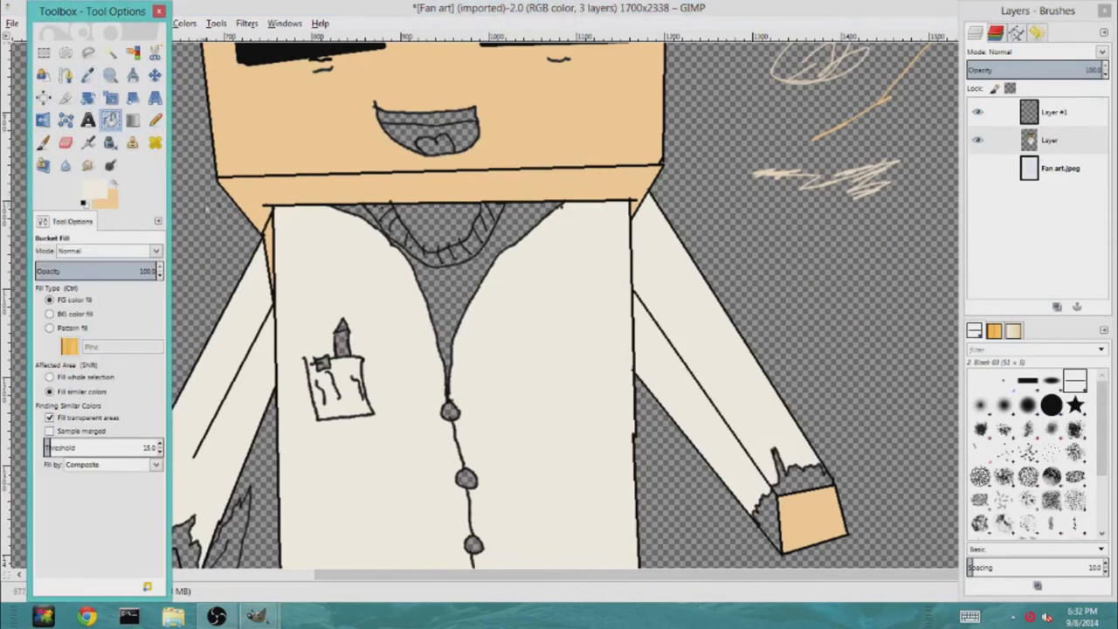
Try to bucket fill the sliver between the left shoulder and the neck with off-white, undoing both fills
left_click(266, 233)
key("ctrl+z")
left_click(265, 237)
key("ctrl+z")
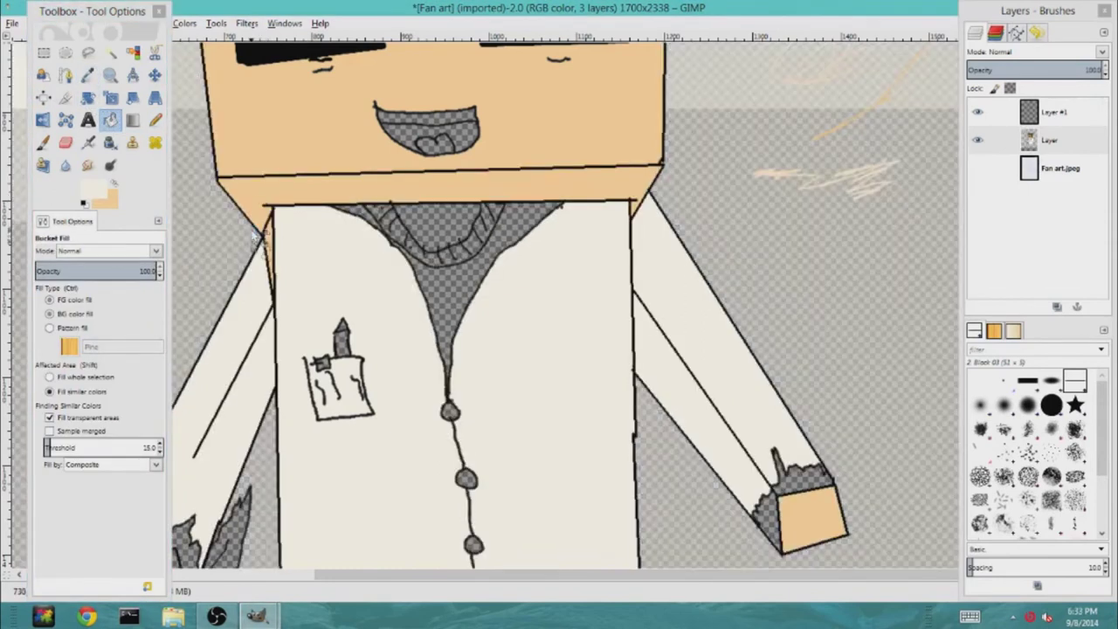
Paint over the stray outline at the left shoulder in off-white using the Paintbrush at size 5
left_click(43, 144)
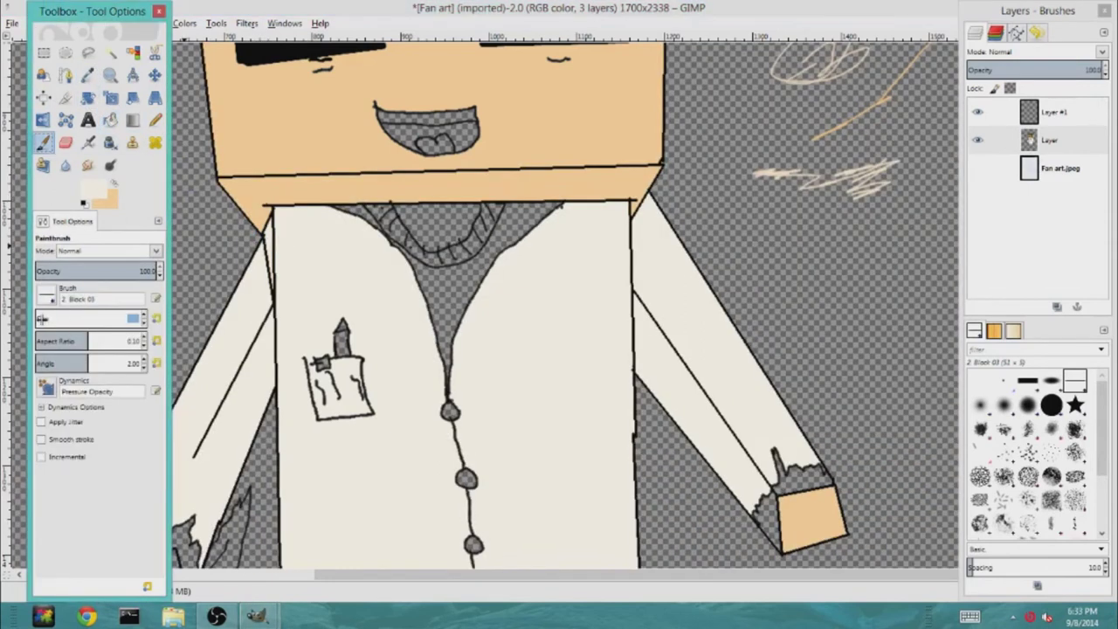
left_click(270, 269)
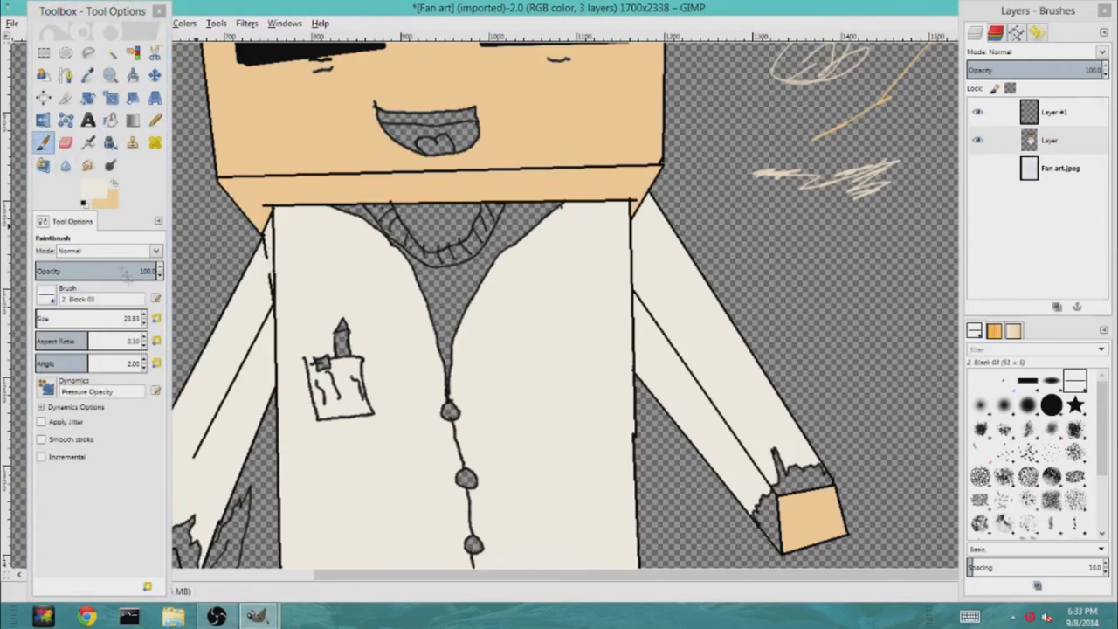
left_click_drag(86, 322, 29, 324)
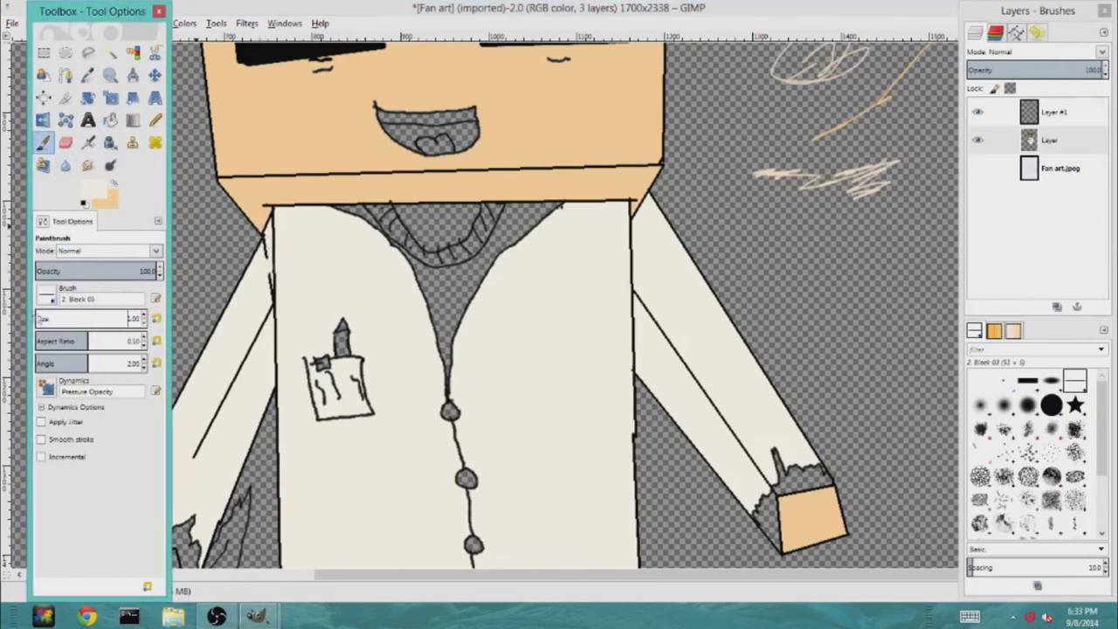
left_click(269, 288)
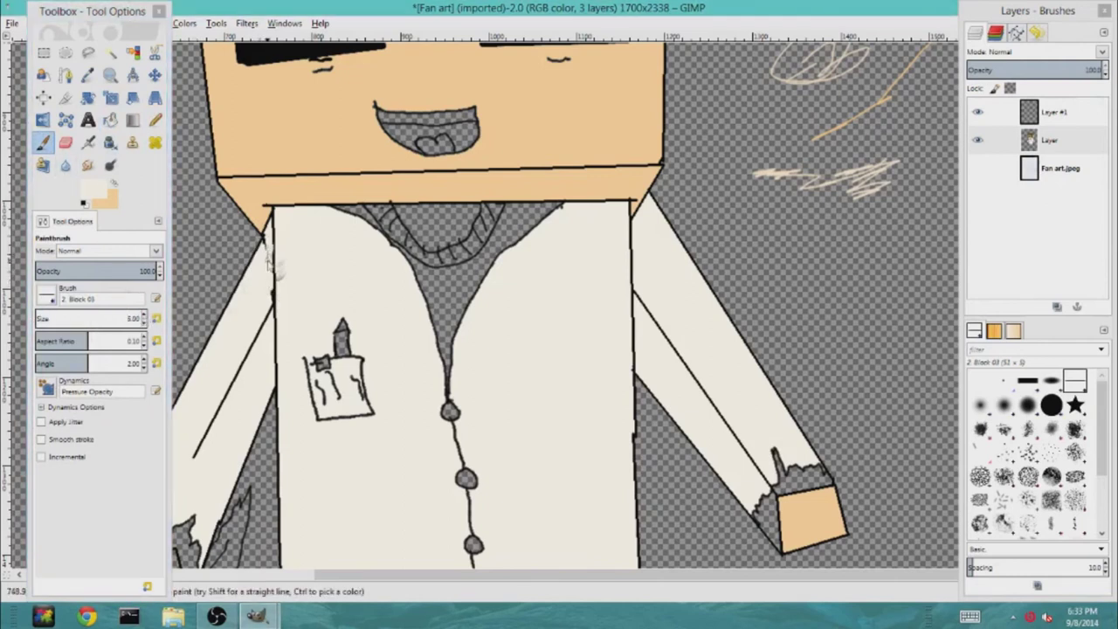
Set the foreground to yellow ffe933 and bucket fill the small tag on the coat pocket, undoing a stray fill
left_click(94, 188)
left_click_drag(97, 210, 119, 228)
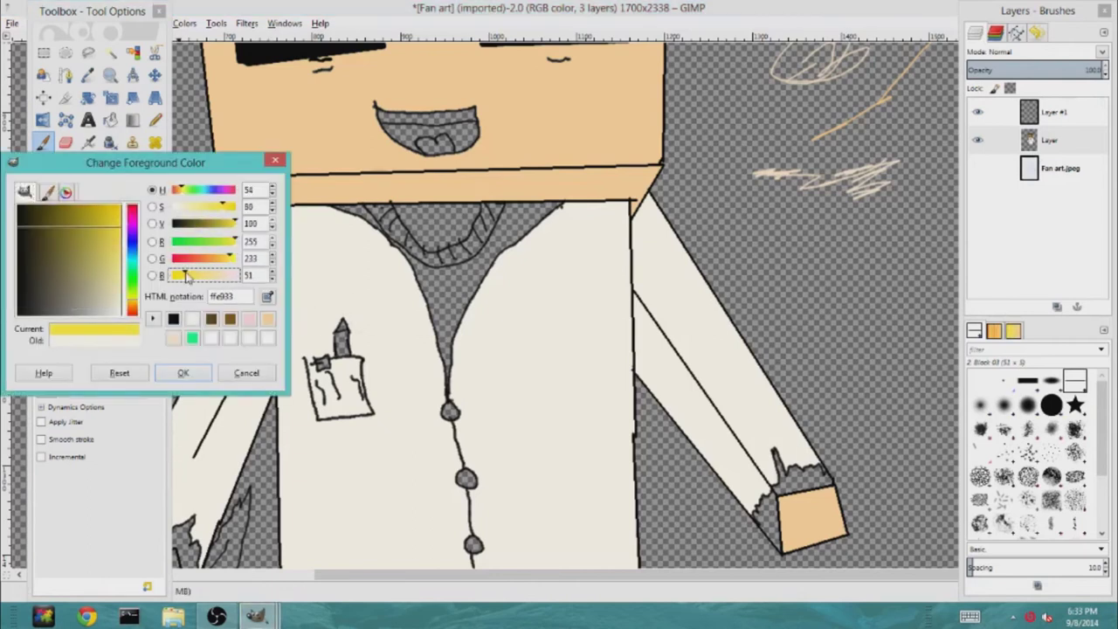
left_click(183, 373)
left_click(111, 121)
left_click(282, 340)
key("ctrl+z")
left_click(321, 363)
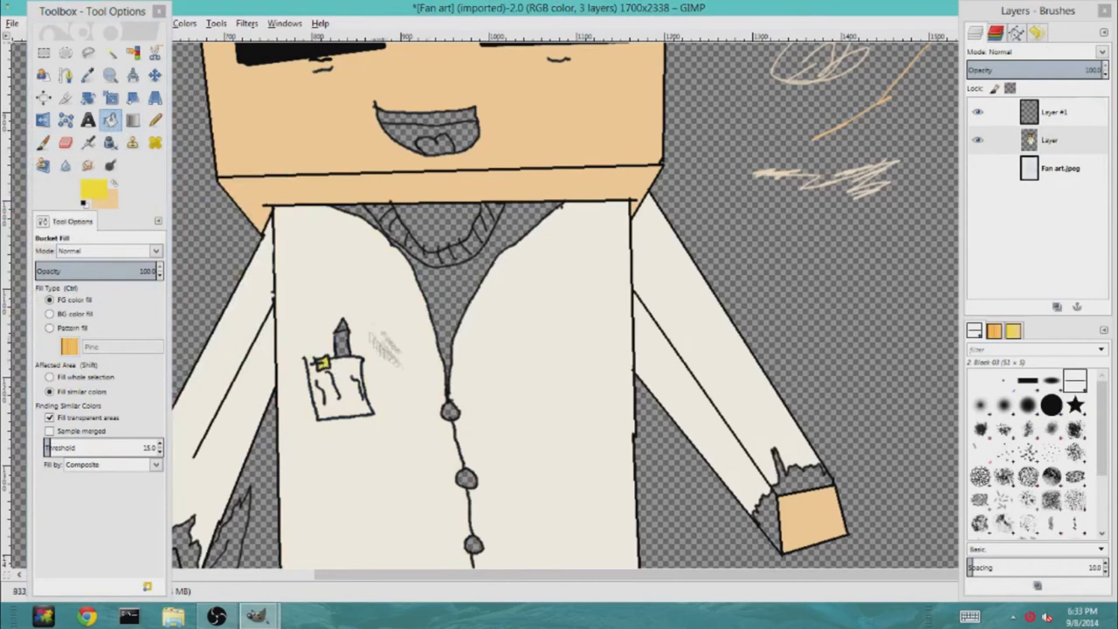
Set the foreground to dark olive for the tip of the pocket pencil and undo a stray fill beside it
left_click(98, 192)
mouse_move(54, 229)
left_mouse_down()
mouse_move(34, 218)
mouse_move(38, 228)
left_mouse_up()
left_click(183, 377)
left_click(349, 331)
key("ctrl+z")
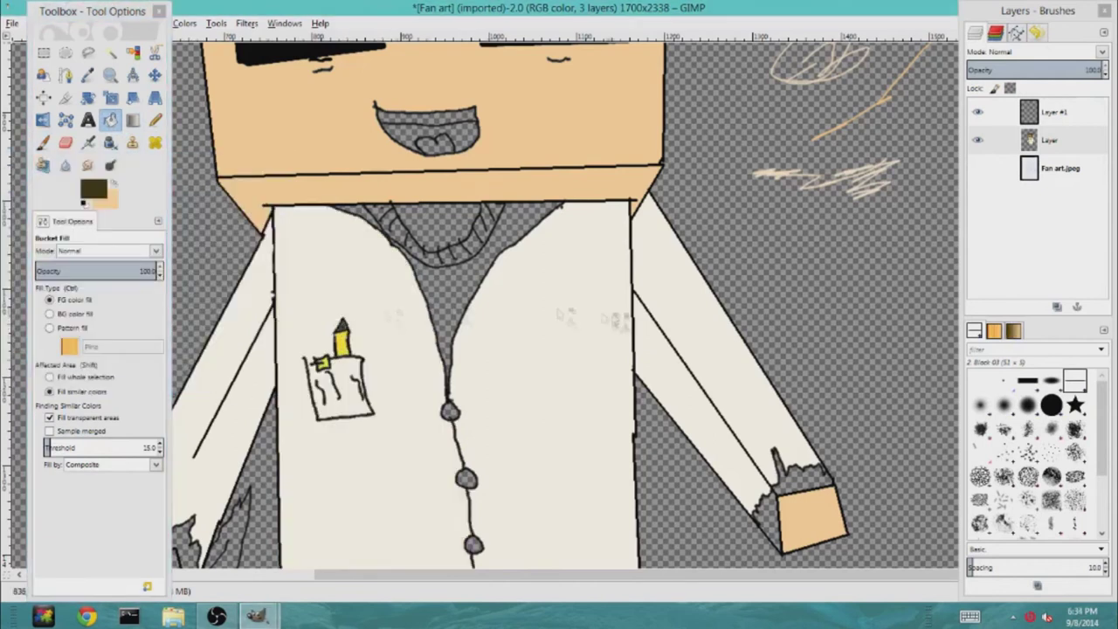
Try filling the shirt area in the coat's neck opening with a newly chosen dark colour and undo it
scroll(477, 328, "up", 4)
scroll(469, 529, "down", 2)
left_click(93, 189)
left_click(183, 377)
left_click(426, 414)
key("ctrl+z")
Set the foreground to near-black 030300 and bucket fill the shirt in the neck opening and inside the collar band
left_click(87, 186)
left_click(91, 191)
left_click(183, 372)
left_click(437, 415)
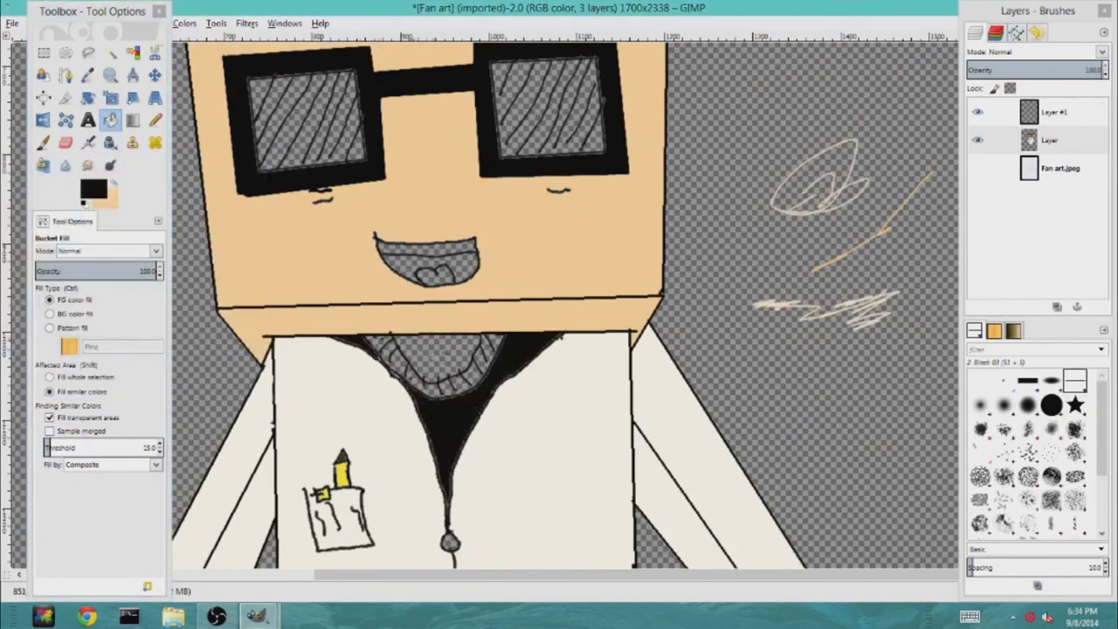
left_click(438, 359)
Try another near-black bucket fill on the coat and undo it
scroll(502, 363, "down", 2)
scroll(436, 349, "down", 2)
left_click(367, 339)
scroll(367, 338, "up", 2)
key("ctrl+z")
scroll(454, 420, "up", 1)
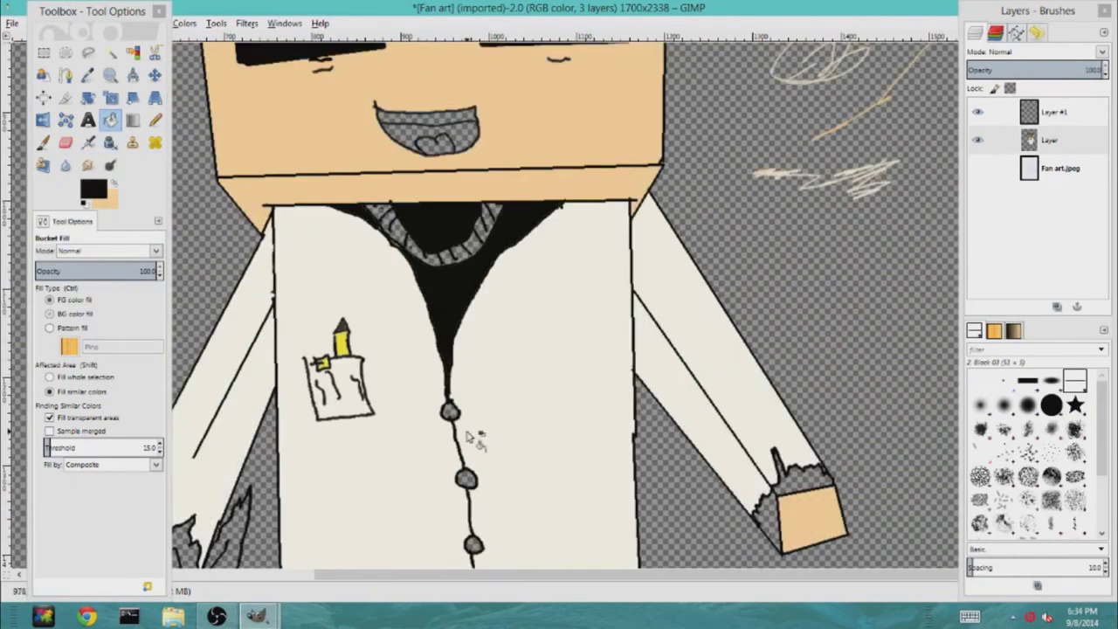
Bucket fill the tongue with a new colour, shift the shade towards a pinkish red, and refill the tongue
scroll(485, 543, "up", 5)
left_click(92, 191)
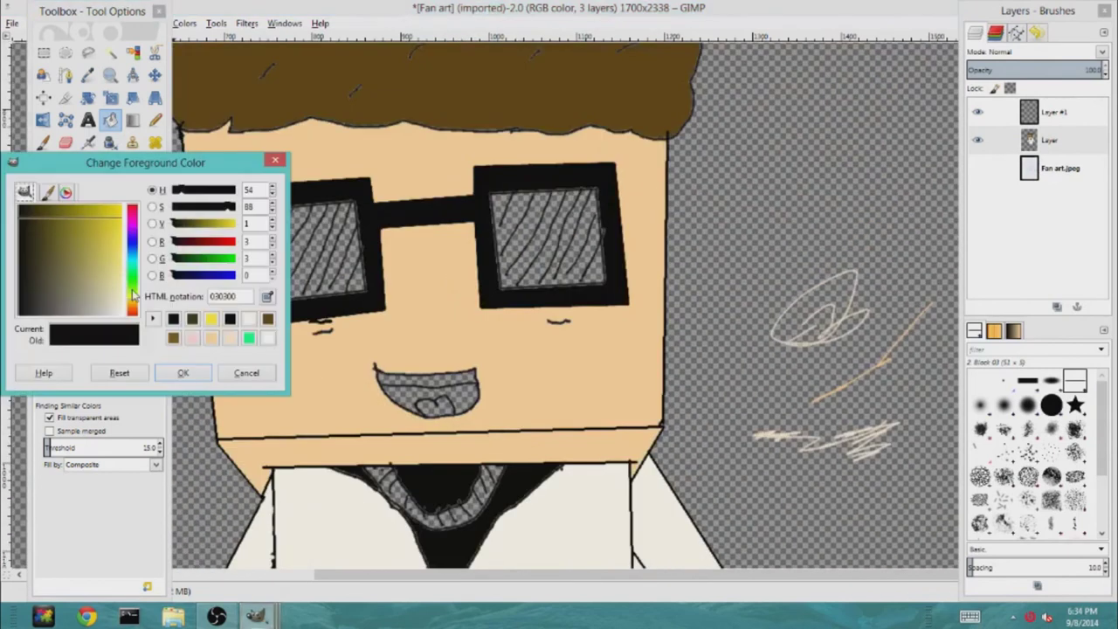
left_click(113, 225)
left_click(183, 373)
left_click(434, 408)
left_click(101, 189)
left_click_drag(195, 259, 207, 259)
left_click_drag(182, 276, 176, 276)
left_click_drag(133, 220, 134, 318)
mouse_move(177, 259)
left_mouse_down()
mouse_move(199, 260)
mouse_move(172, 259)
left_mouse_up()
left_click_drag(114, 216, 126, 253)
left_click(434, 404)
Reuse a recent colour and bucket fill the mouth interior and the teeth band, undoing the misplaced fills
left_click(268, 338)
left_click(268, 319)
left_click(183, 373)
left_click(465, 396)
left_click(478, 386)
key("ctrl+z")
left_click(470, 380)
key("ctrl+z")
left_click(456, 378)
Choose a recent very dark colour and bucket fill the round coat buttons, including the lowest one
left_click(92, 190)
left_click(249, 319)
left_click(184, 373)
scroll(471, 344, "down", 10)
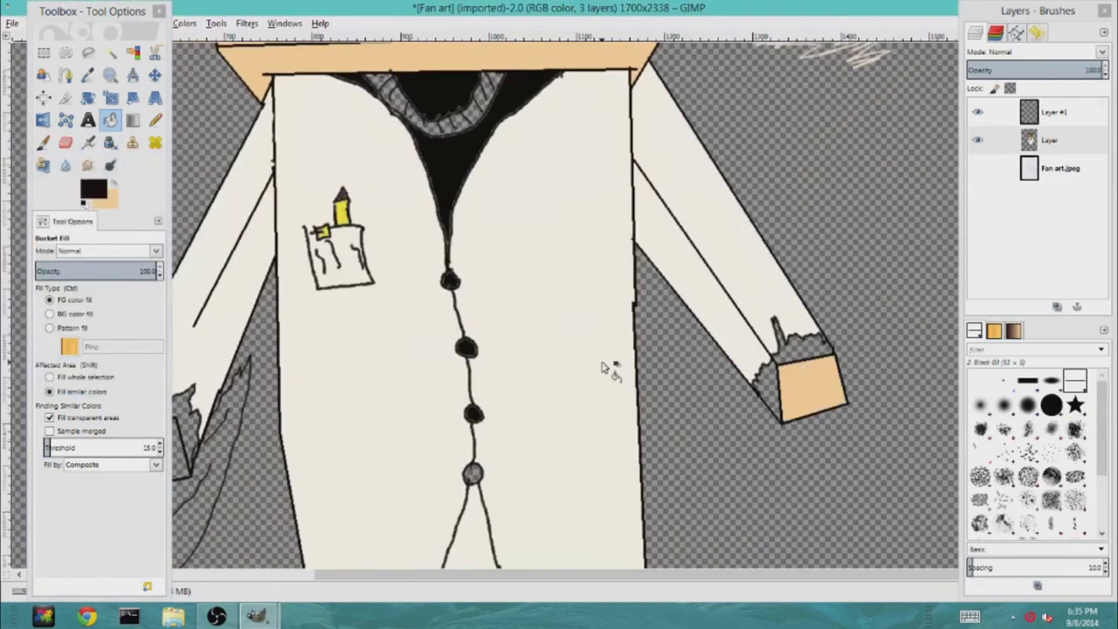
key("z")
left_click(472, 344)
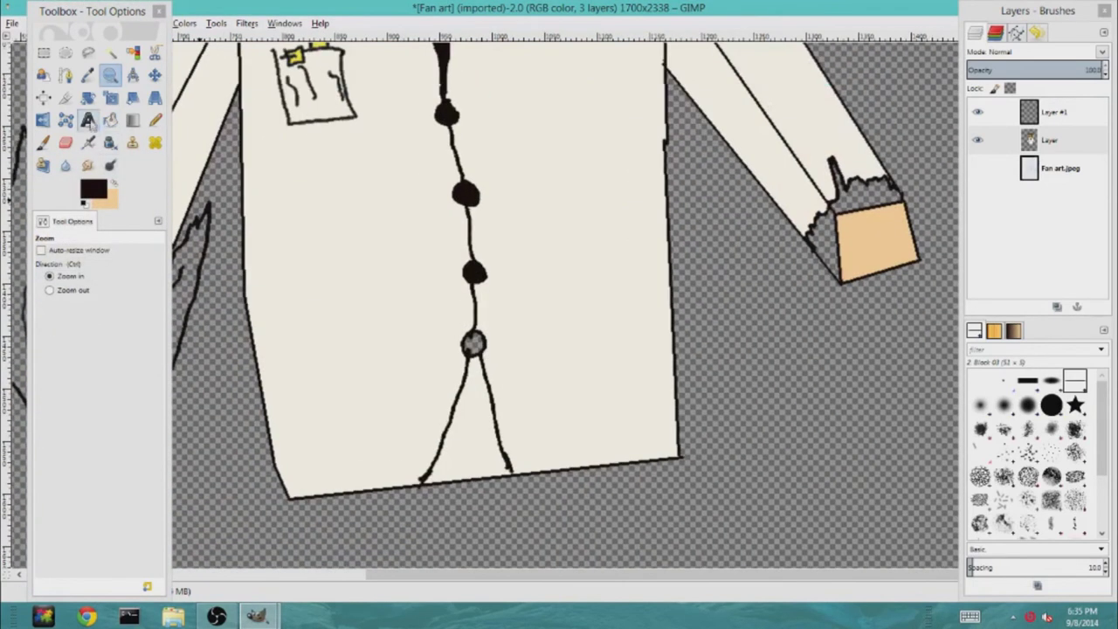
key("shift+b")
scroll(472, 344, "up", 8)
scroll(480, 240, "down", 7)
Mix a pale yellow foreground colour and bucket fill both parts of the torn cuff around the right hand
left_click(93, 190)
left_click(108, 219)
left_click(133, 298)
left_click_drag(108, 220, 124, 246)
left_click(183, 373)
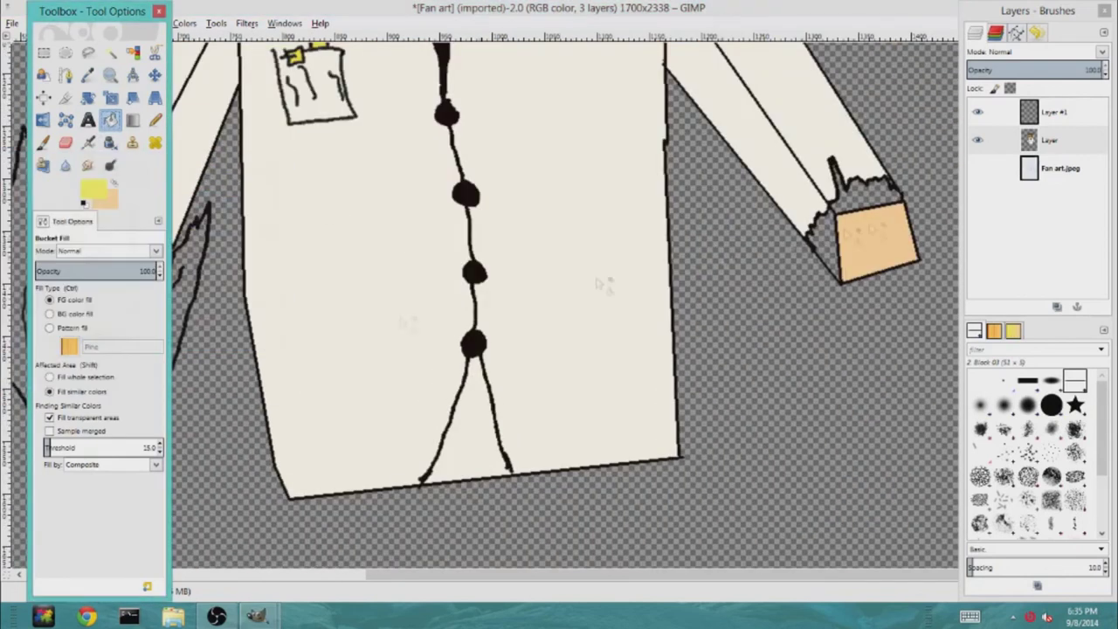
left_click(857, 201)
left_click(826, 243)
Try filling the torn cuff area around the left hand with pale yellow and undo both fills
scroll(411, 354, "up", 2)
left_click(259, 616)
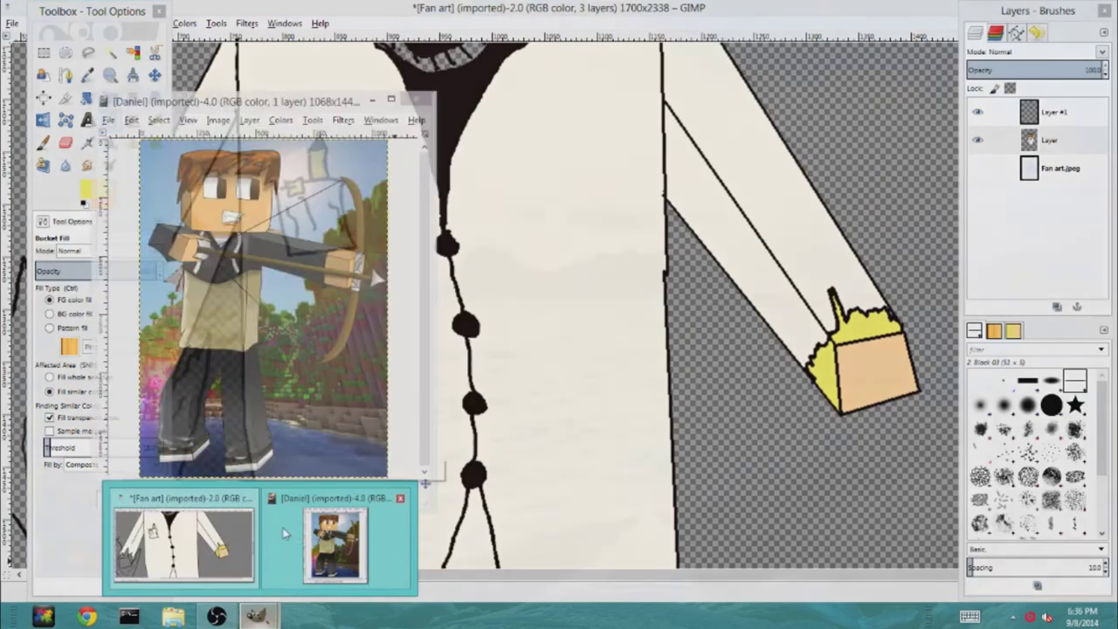
left_click_drag(692, 574, 542, 574)
left_click(411, 485)
left_click(347, 398)
key("ctrl+z")
key("ctrl+z")
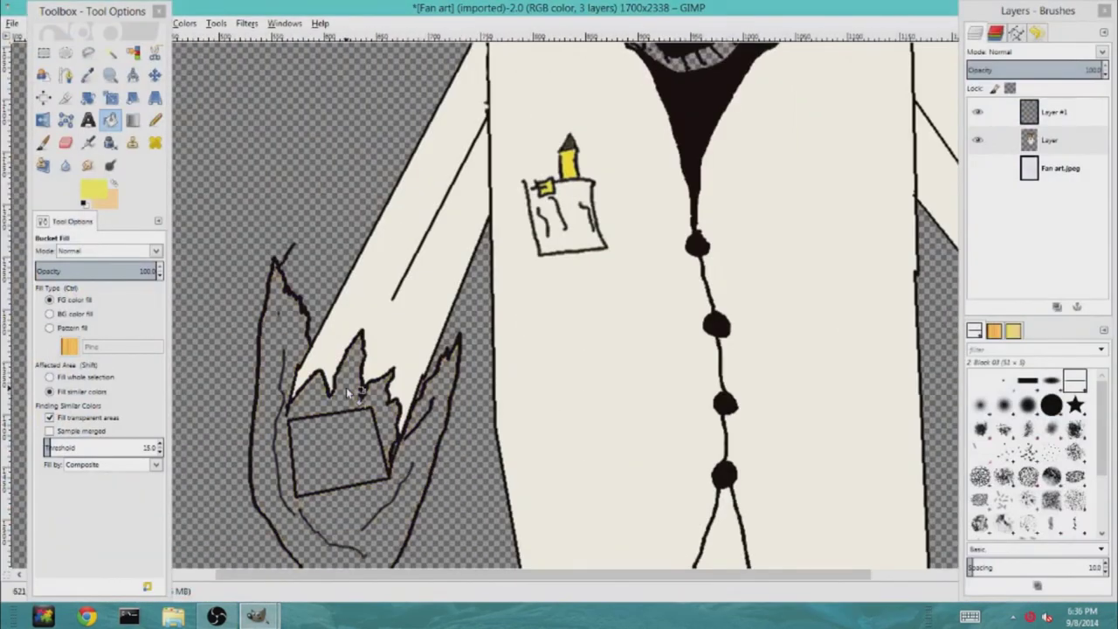
Set a near-black drawing colour and close the outline gap beside the left cuff with the Pencil
left_click(155, 120)
left_click(109, 201)
left_click(26, 221)
left_click(182, 373)
left_click(292, 403)
right_click(290, 402)
left_click(115, 183)
left_click(114, 183)
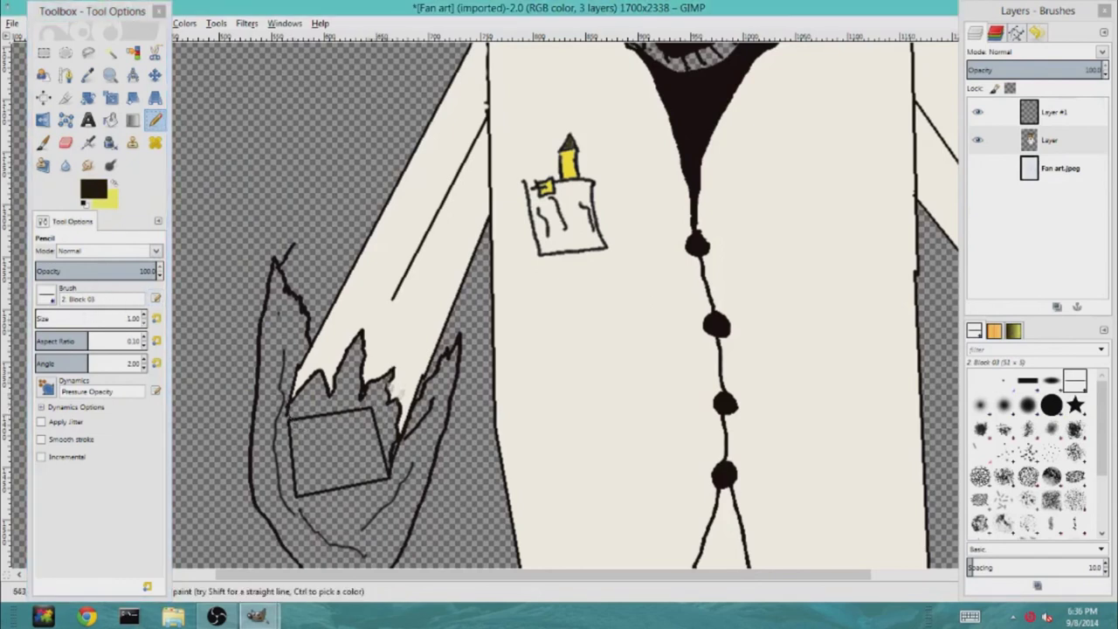
Bucket fill the upper part of the left torn cuff with the pale yellow
key("x")
key("shift+b")
left_click(345, 384)
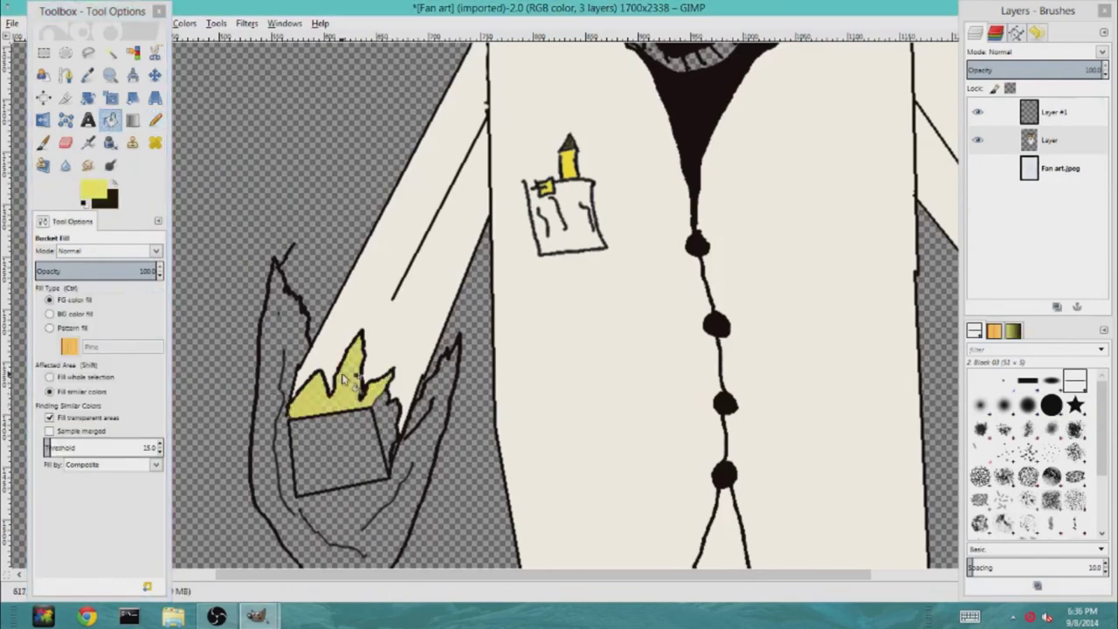
Bucket fill the rest of the left torn cuff pale yellow and the left hand with the sampled skin tone
left_click(383, 417)
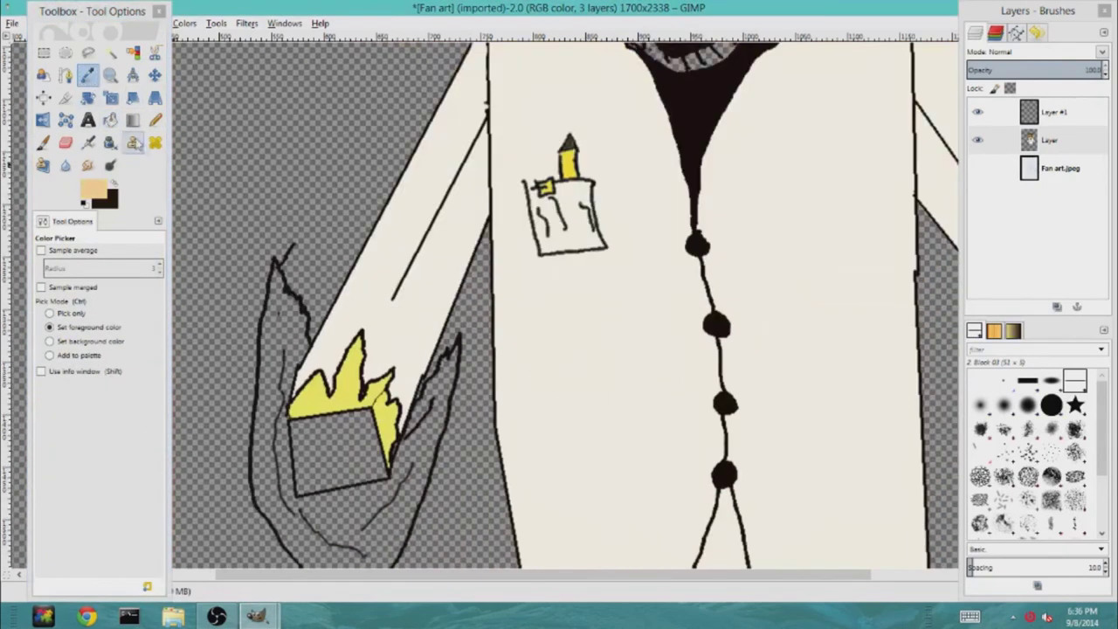
left_click(116, 187)
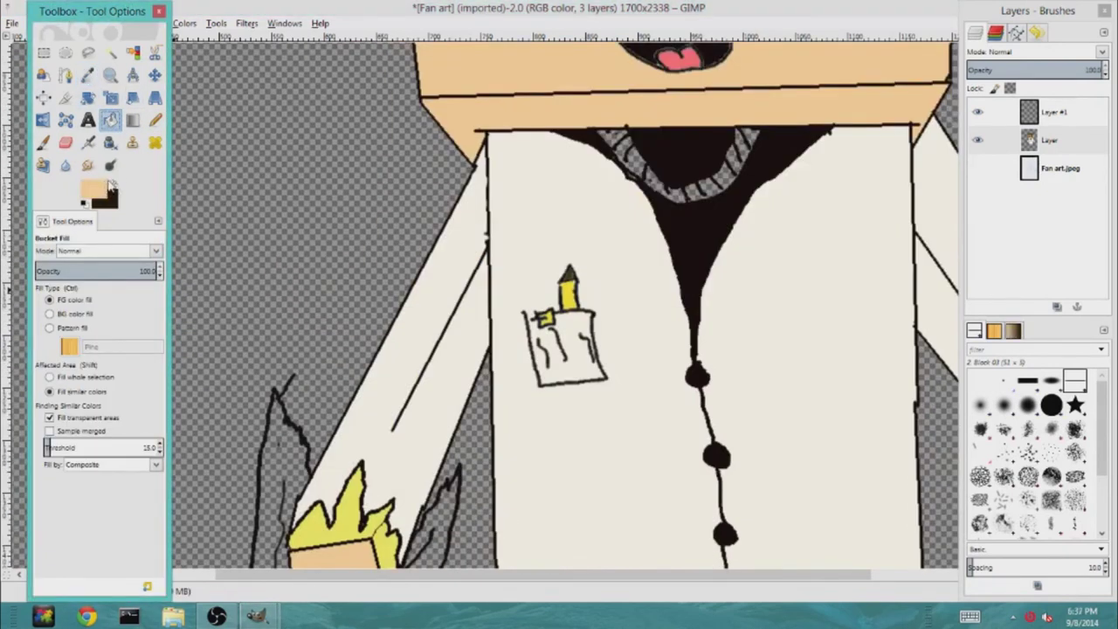
Mix a teal blue foreground colour and bucket fill the pointed flame shape around the left hand
left_click(98, 189)
left_click(133, 258)
left_click_drag(115, 240, 96, 206)
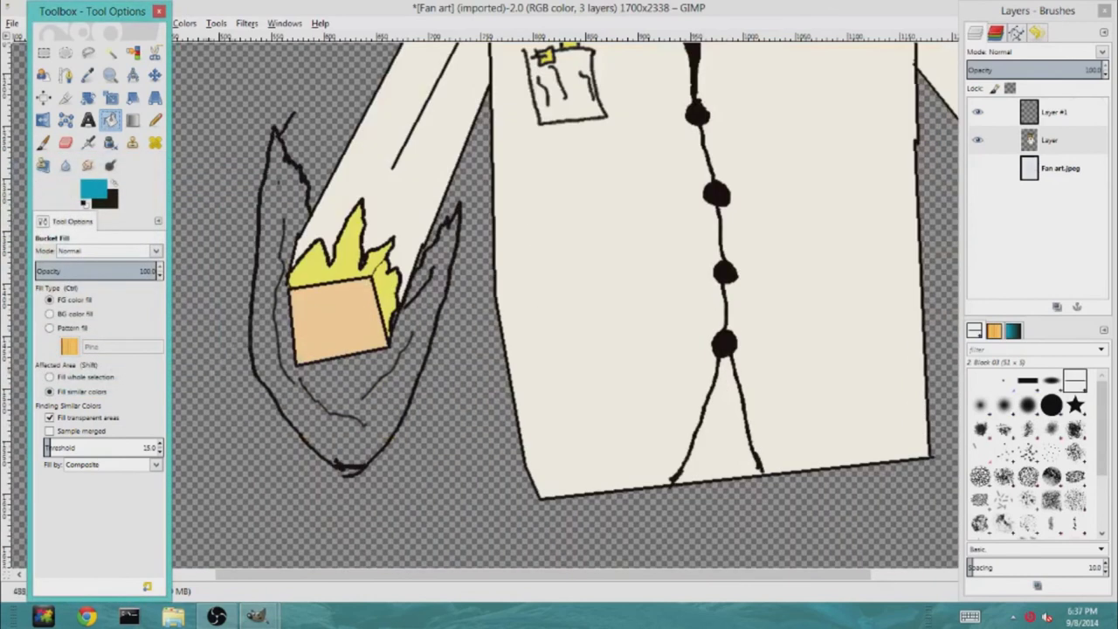
left_click(271, 190)
Mix a bright red foreground colour with the HTML notation f61212
left_click(95, 189)
left_click(134, 309)
left_click(117, 212)
left_click_drag(133, 311, 145, 334)
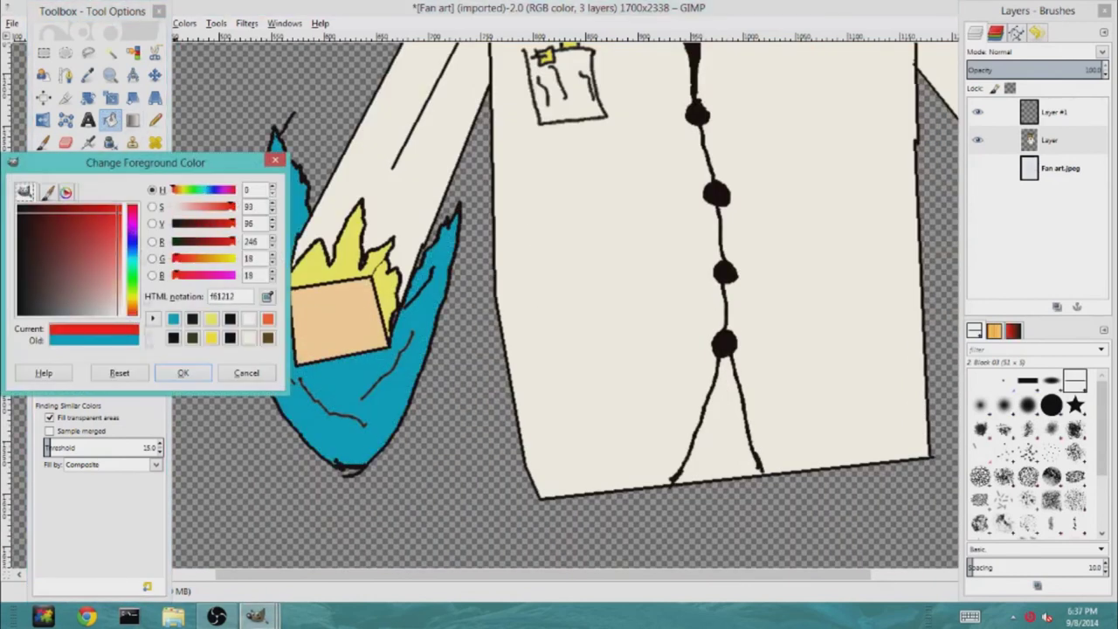
left_click(183, 372)
Bucket fill the inner streaks of the blue flame shape around the left hand red, undoing the fills that land elsewhere
left_click(400, 359)
left_click(418, 292)
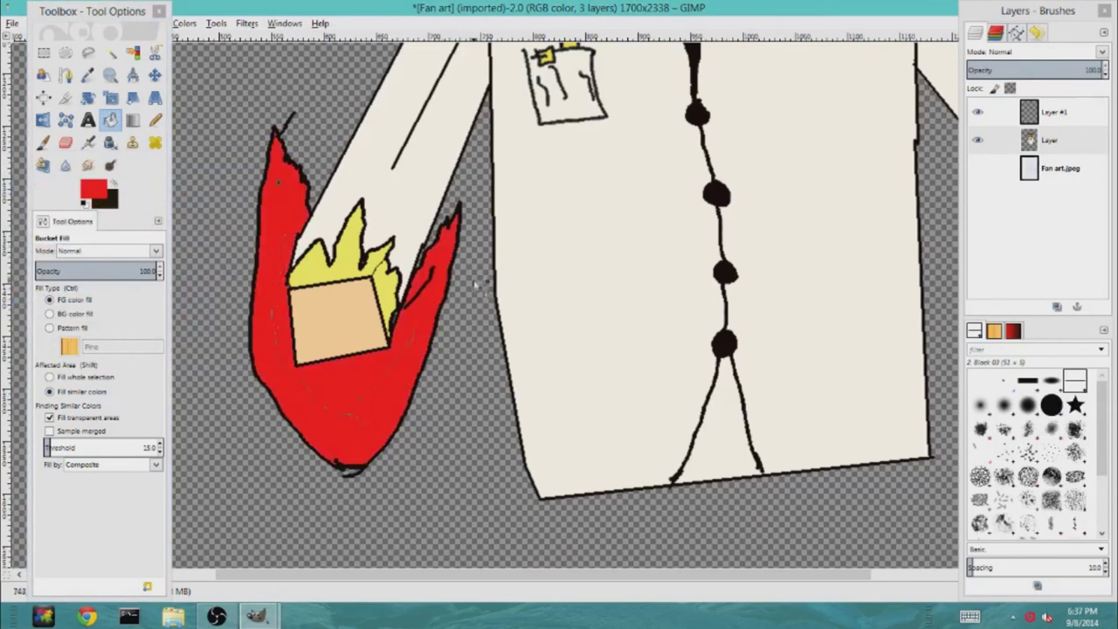
key("ctrl+z")
left_click(449, 292, "ctrl")
key("ctrl+z")
left_click(445, 292)
scroll(440, 246, "down", 2)
scroll(439, 249, "up", 2)
key("ctrl+z")
left_click(461, 210)
key("ctrl+z")
left_click(430, 280)
Bucket fill alternate stripes of the left glasses lens red and undo the last fill
scroll(430, 281, "up", 15)
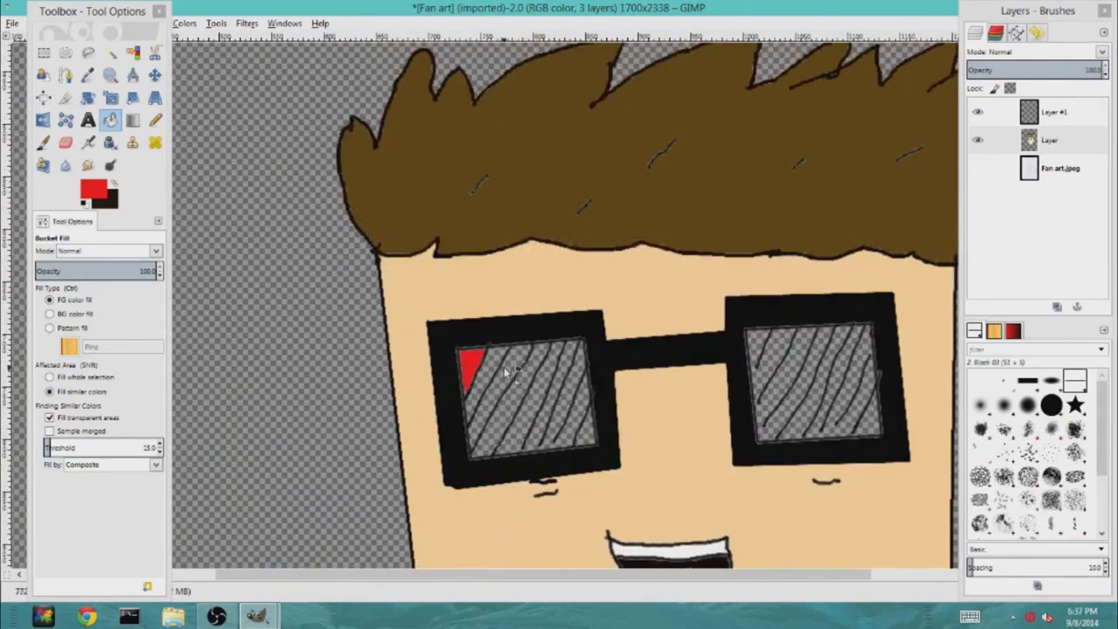
left_click(507, 371)
left_click(539, 388)
left_click(566, 402)
key("ctrl+z")
Close the stripe gap at the bottom of the left lens with the near-black Pencil and fill its remaining alternate stripes red
left_click(156, 121)
left_click(114, 184)
left_click(537, 453)
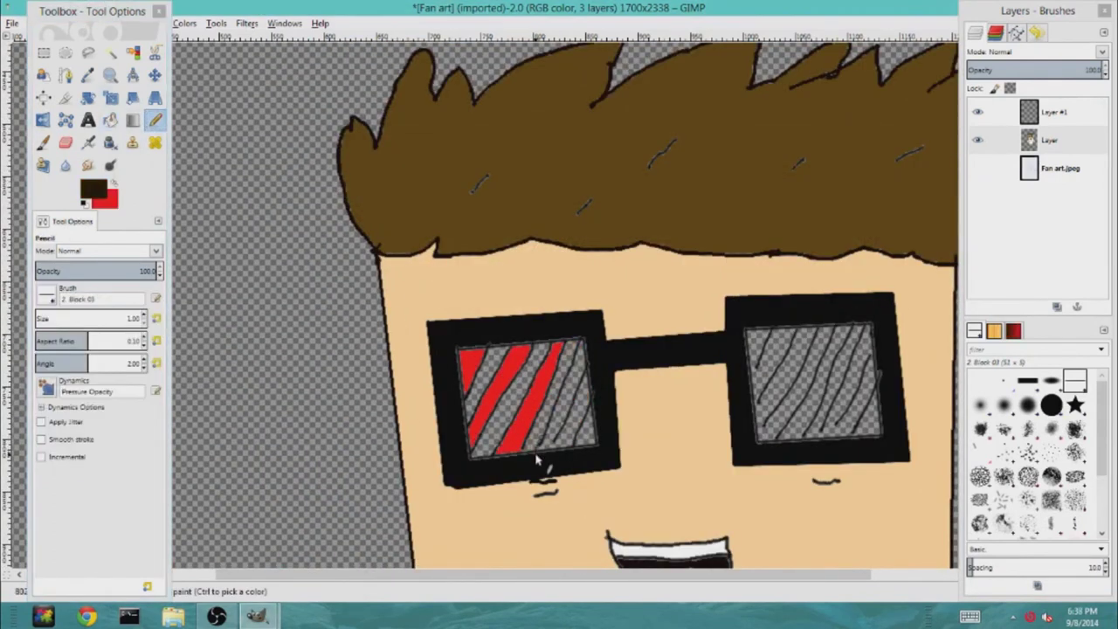
key("shift+b")
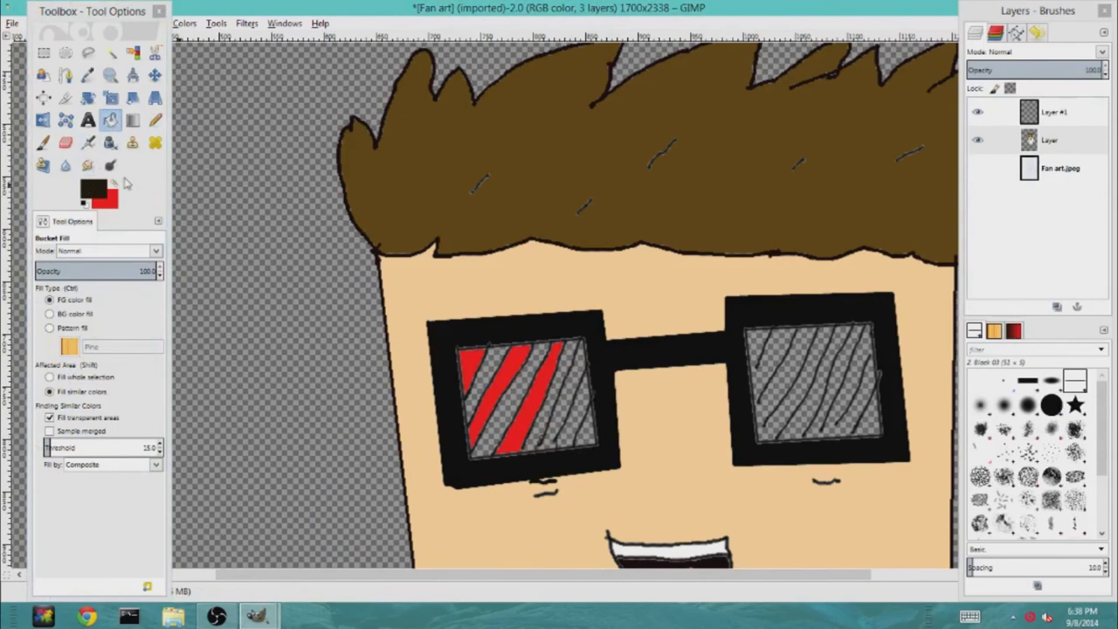
key("x")
left_click(566, 410)
left_click(591, 429)
Touch up the stripe lines of the right lens with the near-black Pencil and bucket fill its alternate stripes red
key("n")
key("x")
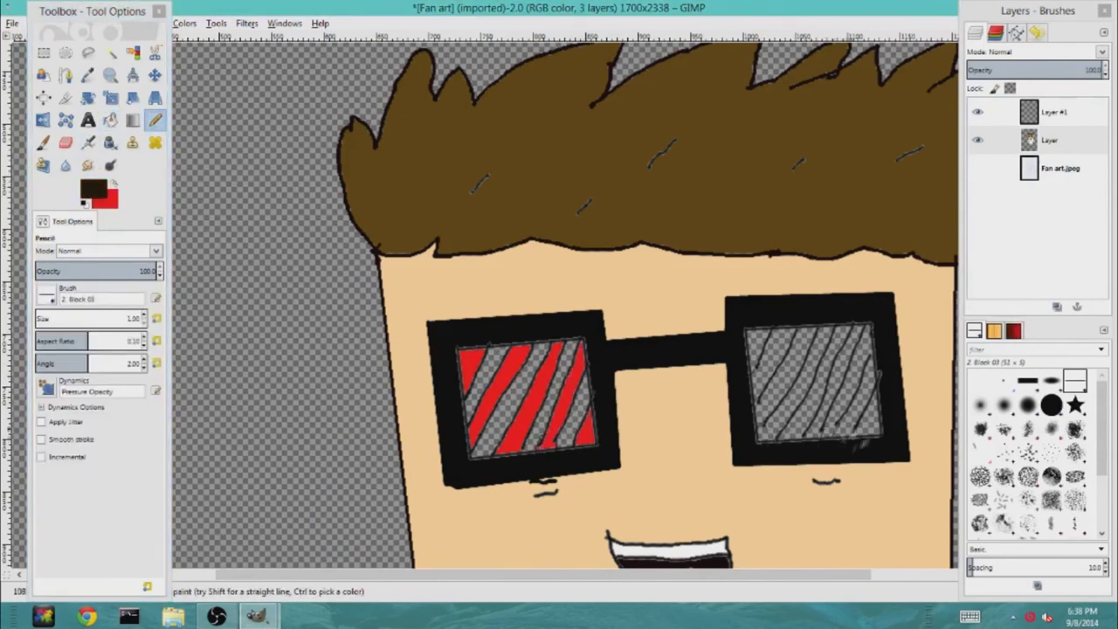
key("x")
key("shift+b")
left_click(753, 342)
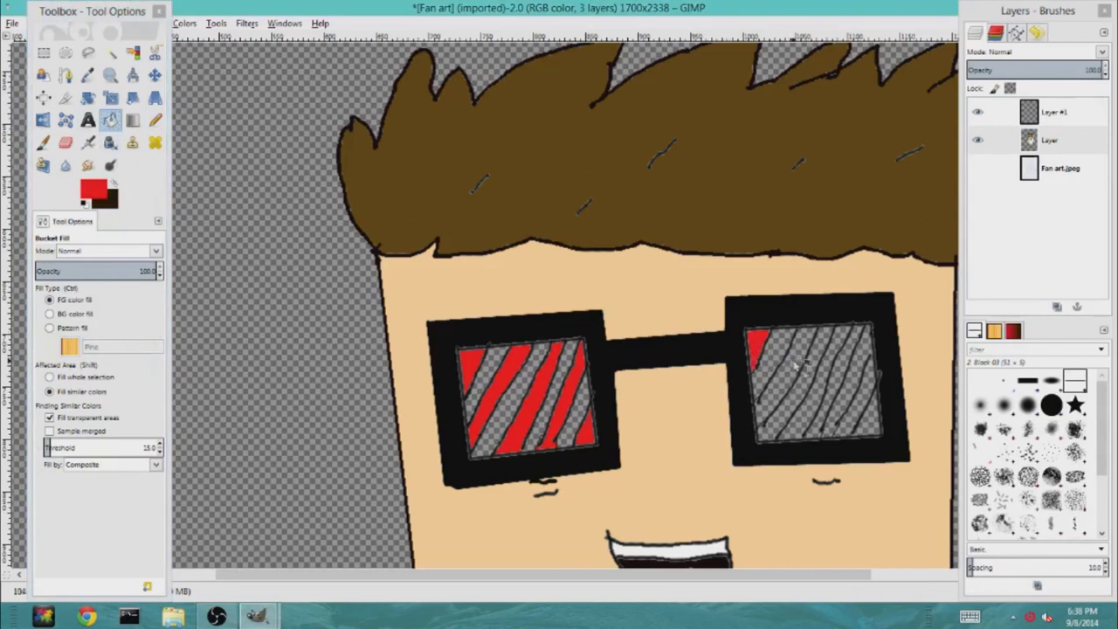
left_click(794, 361)
left_click(816, 391)
key("ctrl+z")
left_click(830, 411)
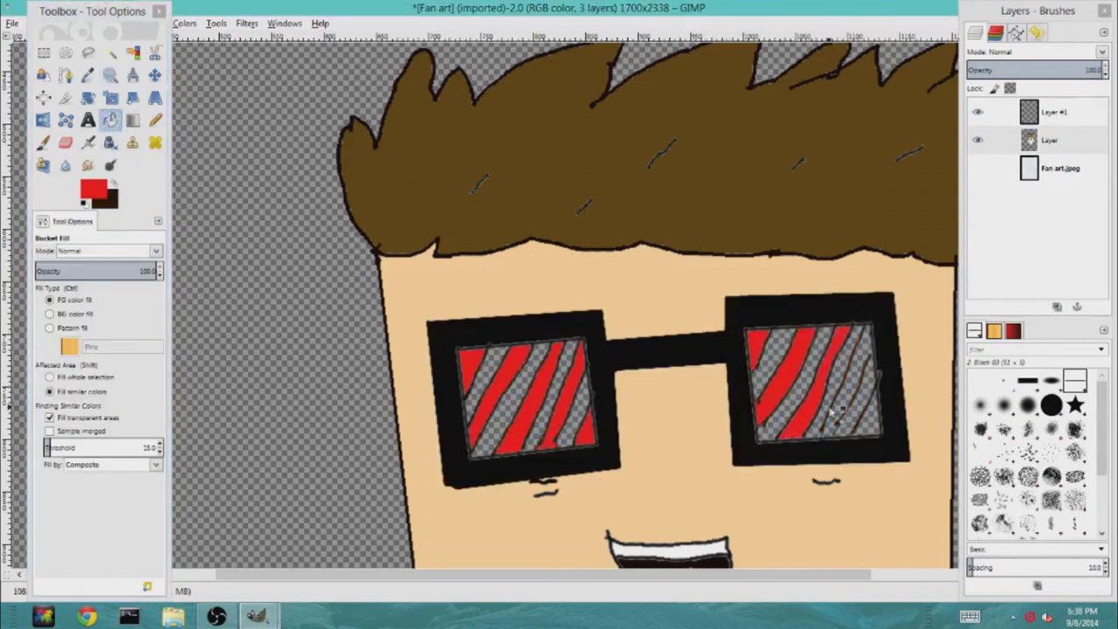
left_click(841, 414)
left_click(873, 419)
Mix a bright cyan foreground colour and bucket fill the remaining empty stripes of both lenses
left_click(93, 189)
left_click(135, 260)
left_click(197, 372)
left_click(485, 382)
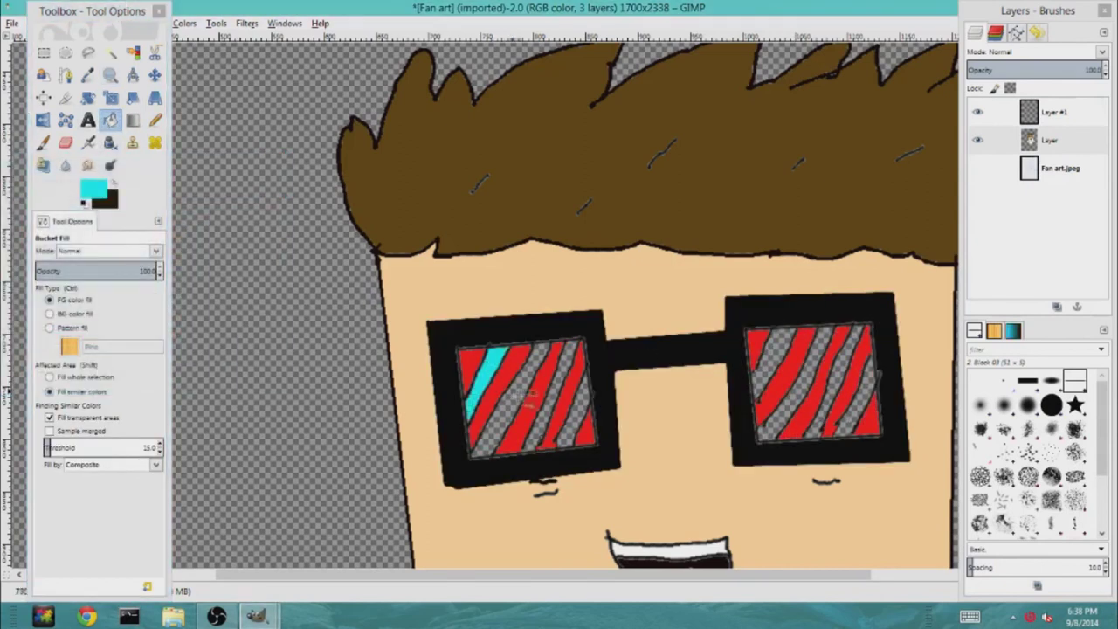
left_click(515, 395)
left_click(555, 401)
left_click(773, 363)
left_click(796, 384)
left_click(834, 385)
left_click(860, 402)
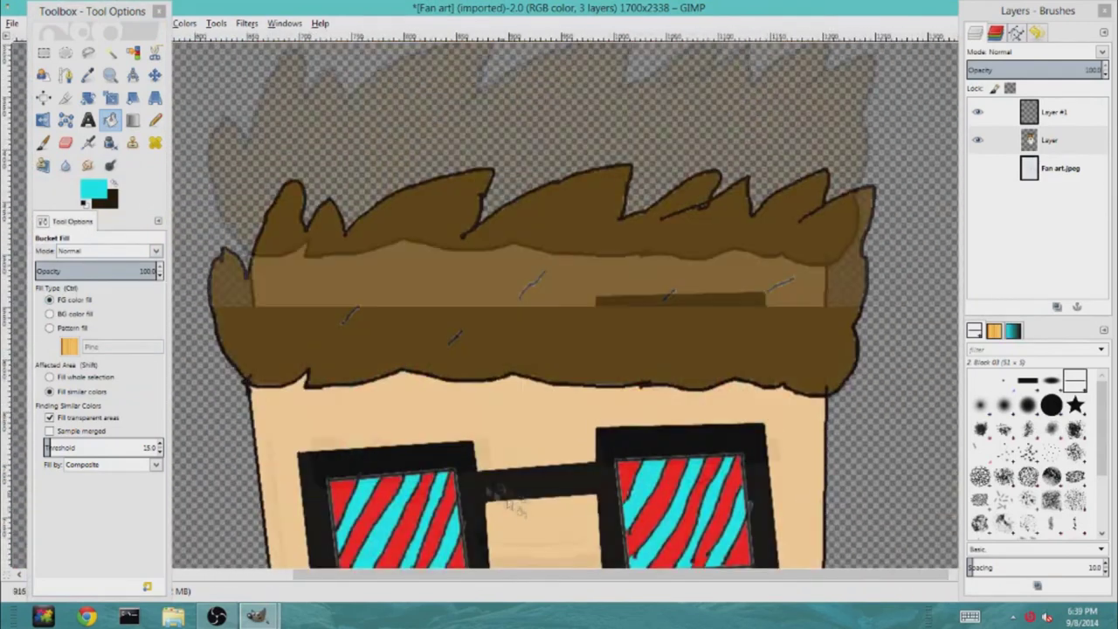
Prepare the Pencil for shading with the near-black colour, an opacity of 6.9 and a much larger brush size
scroll(508, 502, "down", 2)
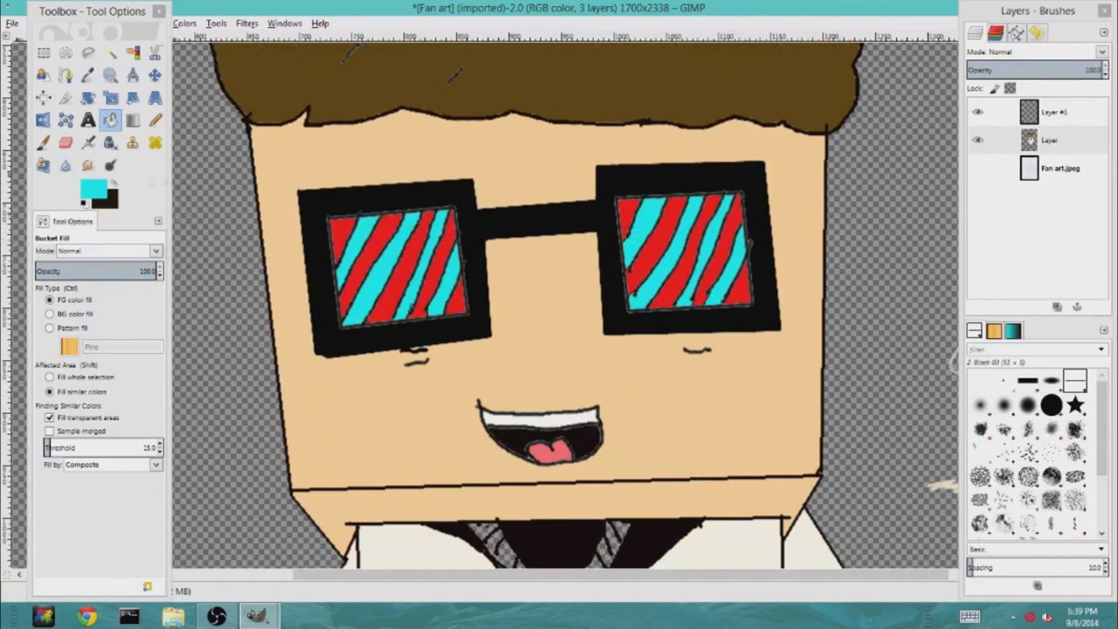
left_click(155, 120)
left_click(114, 184)
left_click_drag(112, 270, 42, 271)
left_click(48, 318)
Try shading the face with broad faint Pencil strokes, including at size 108.17, and undo them
mouse_move(286, 136)
left_mouse_down()
mouse_move(322, 192)
mouse_move(579, 465)
left_mouse_up()
key("ctrl+z")
left_click_drag(49, 319, 46, 319)
left_click_drag(308, 448, 425, 441)
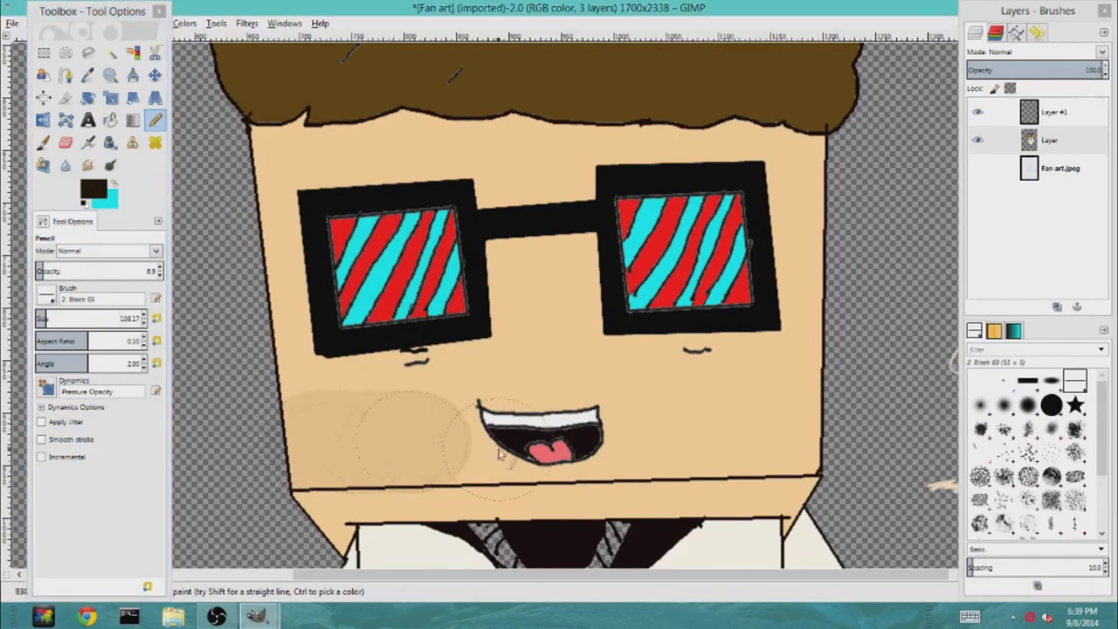
key("ctrl+z")
Set the Pencil size to 41.38 and shade faintly along the chin, forehead and side edges of the face
left_click_drag(113, 321, 54, 321)
mouse_move(295, 479)
left_mouse_down()
mouse_move(800, 476)
mouse_move(651, 502)
mouse_move(479, 494)
left_mouse_up()
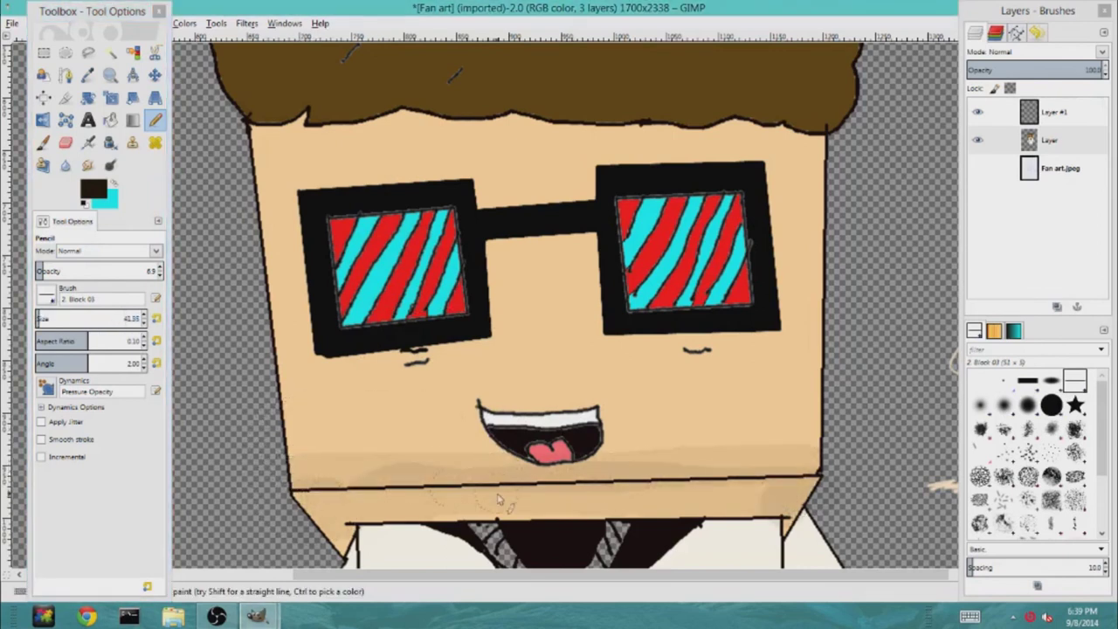
scroll(436, 461, "down", 2)
scroll(838, 341, "up", 6)
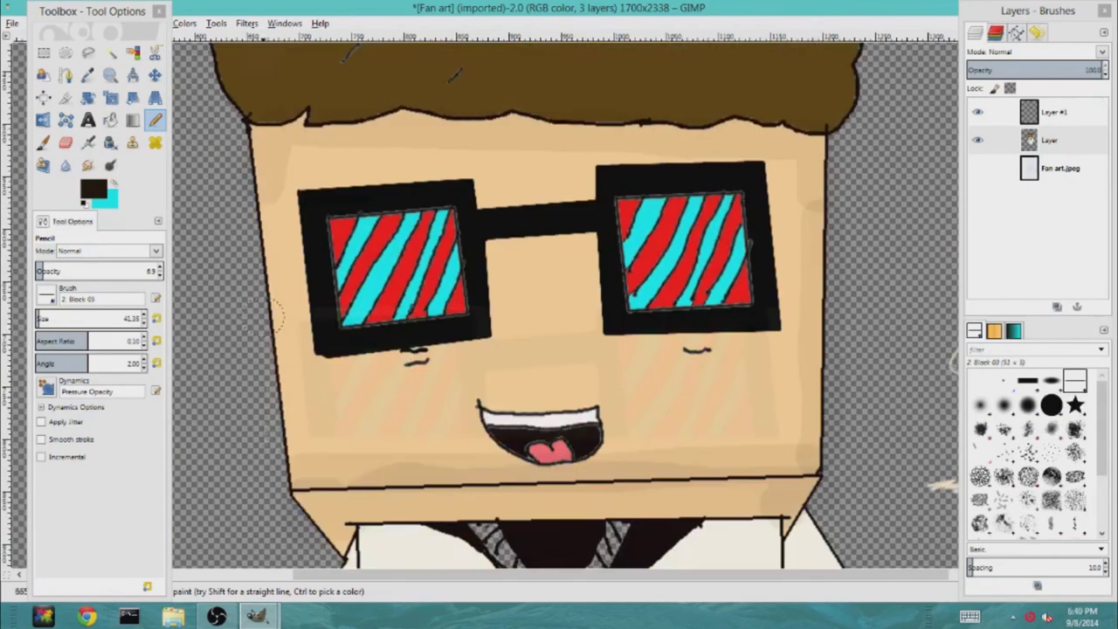
scroll(262, 393, "down", 5)
left_click_drag(281, 320, 299, 479)
Shade the edges of the white coat down to its lower right corner with the faint Pencil
scroll(355, 227, "down", 6)
mouse_move(255, 209)
left_mouse_down()
mouse_move(180, 197)
mouse_move(245, 157)
left_mouse_up()
scroll(253, 175, "up", 2)
left_click_drag(319, 574, 394, 575)
scroll(620, 376, "down", 2)
scroll(614, 377, "down", 2)
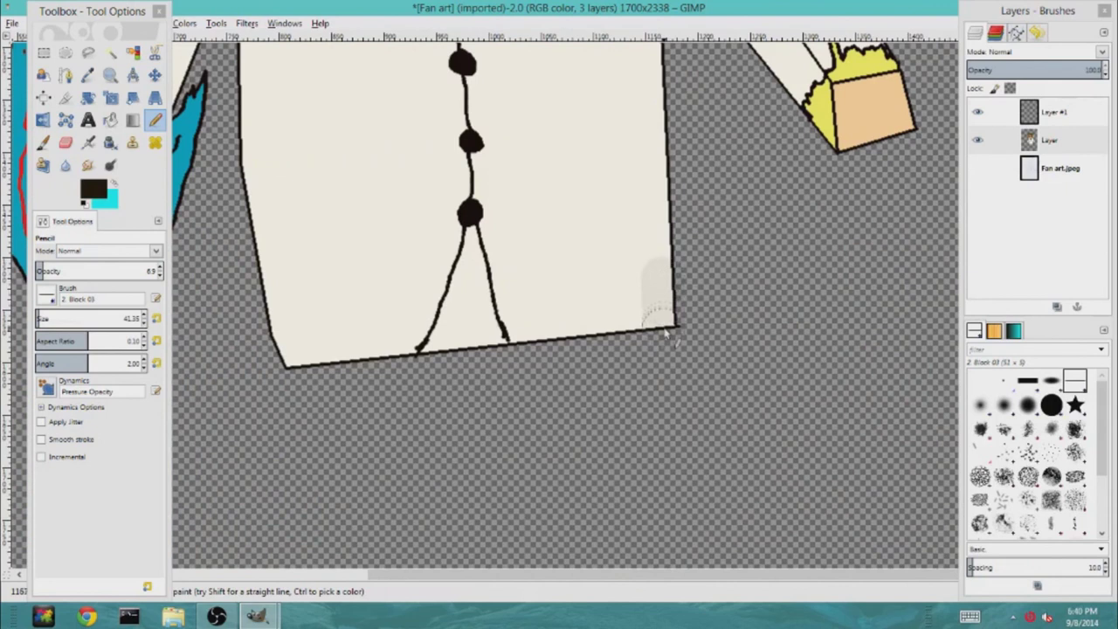
scroll(410, 148, "up", 5)
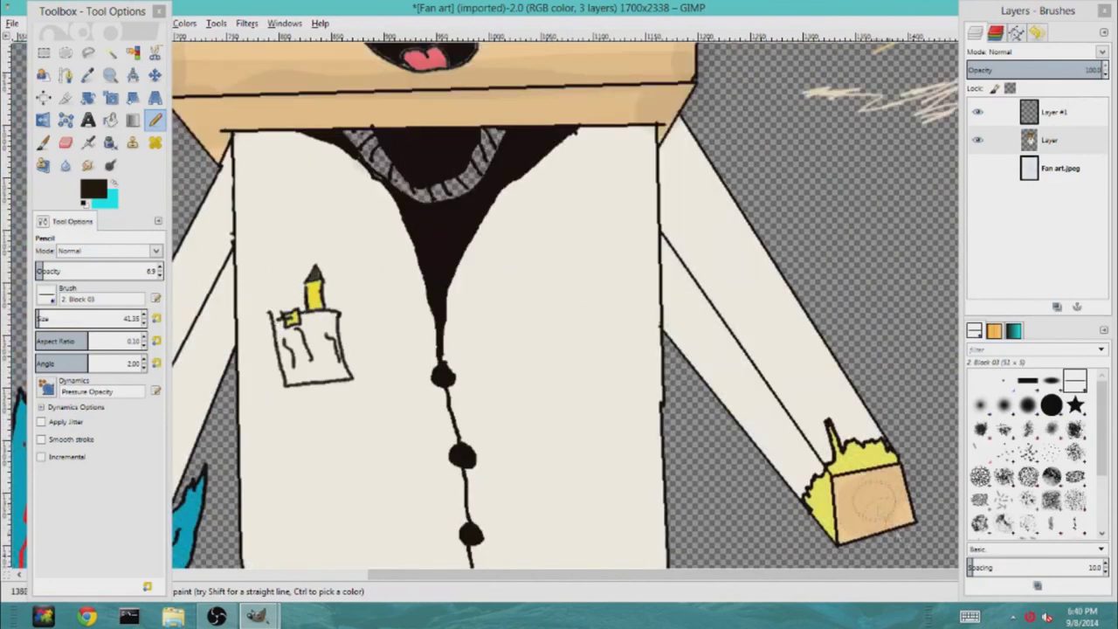
scroll(873, 494, "up", 8)
Make Layer #1 the active layer and set the Pencil to opacity 100 and size 1.00
left_click(159, 124)
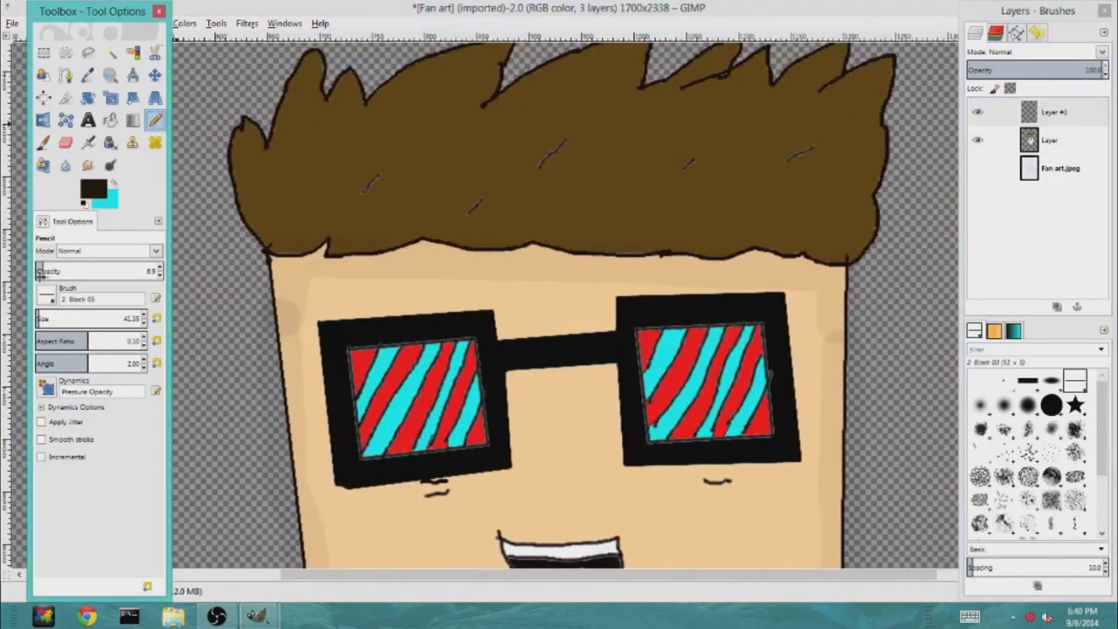
left_click_drag(55, 272, 161, 272)
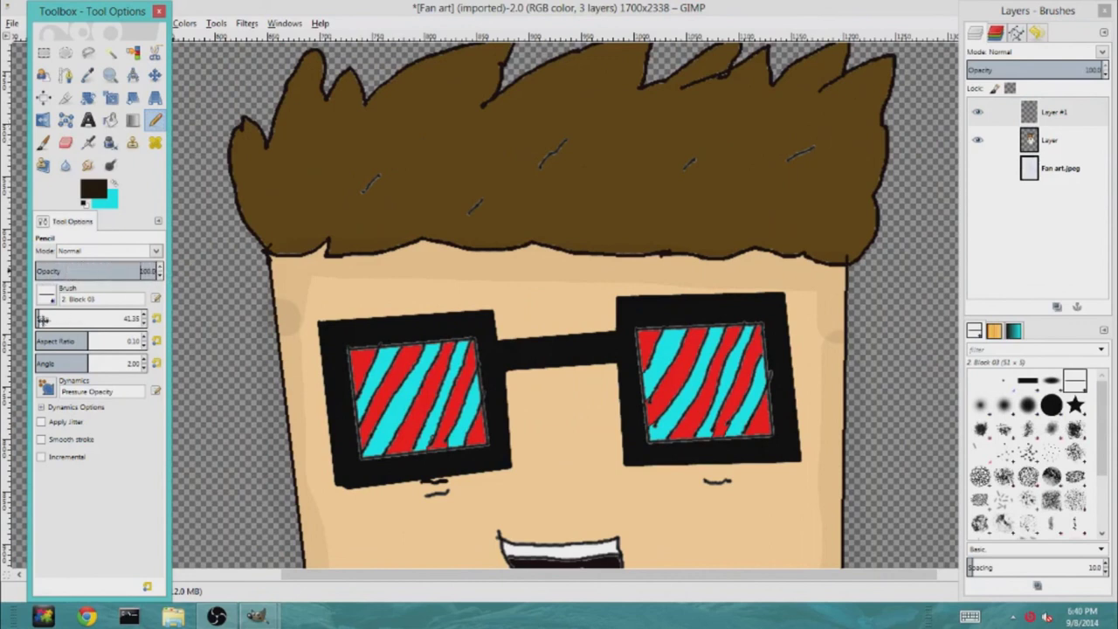
scroll(200, 320, "down", 3)
scroll(289, 325, "up", 5)
left_click(44, 320)
Handwrite the word "Thanks" with the near-black Pencil on the face below the left lens
scroll(415, 383, "down", 3)
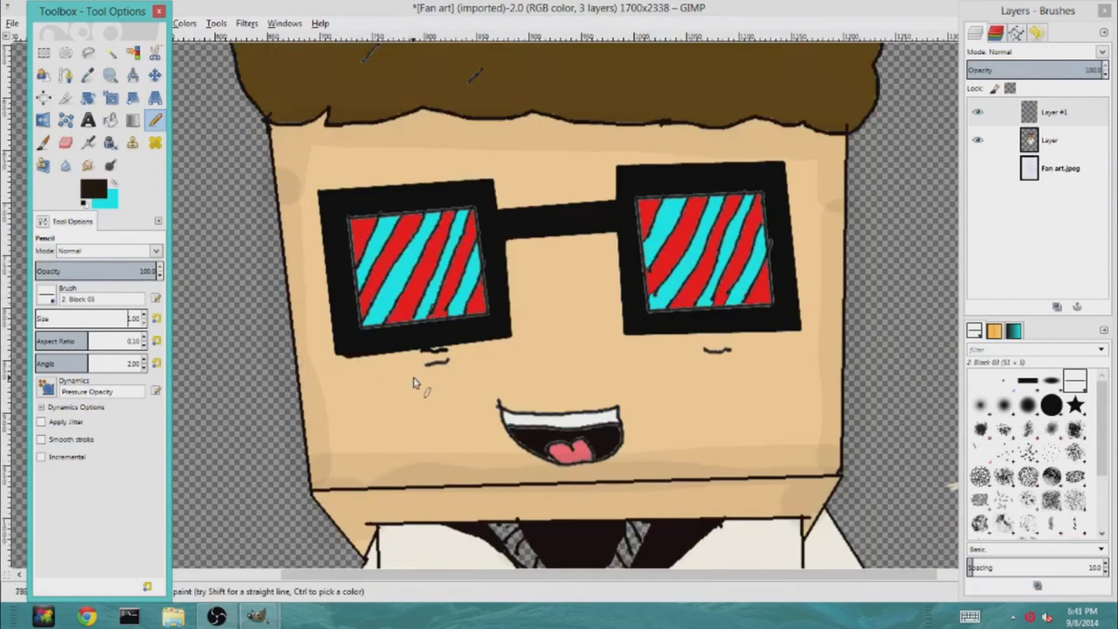
left_click_drag(378, 367, 386, 408)
left_click_drag(366, 368, 400, 357)
left_click_drag(402, 359, 419, 391)
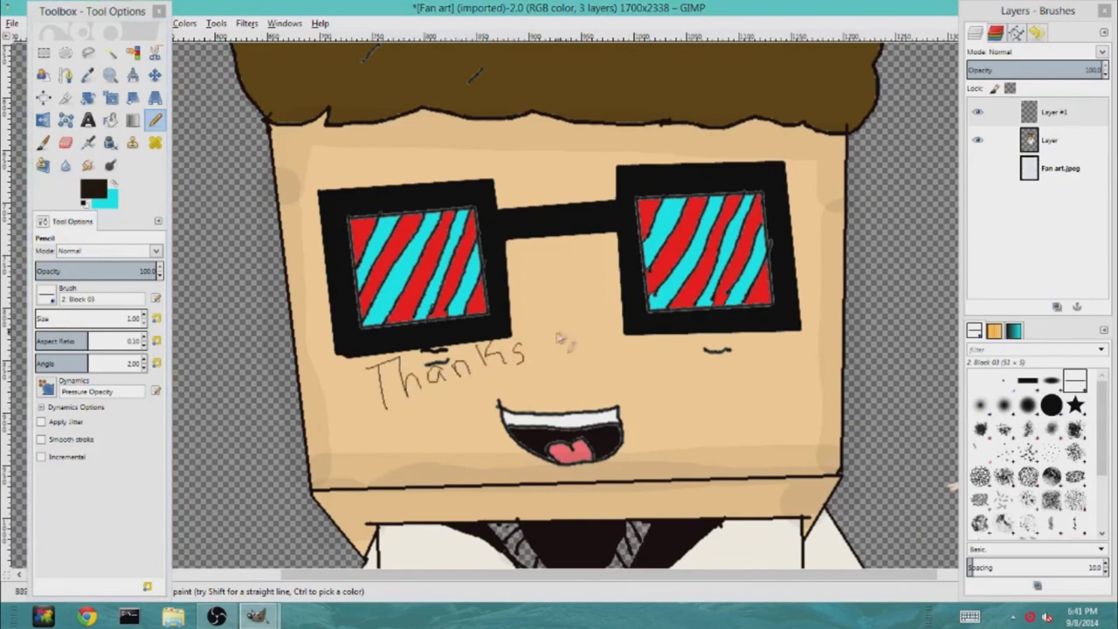